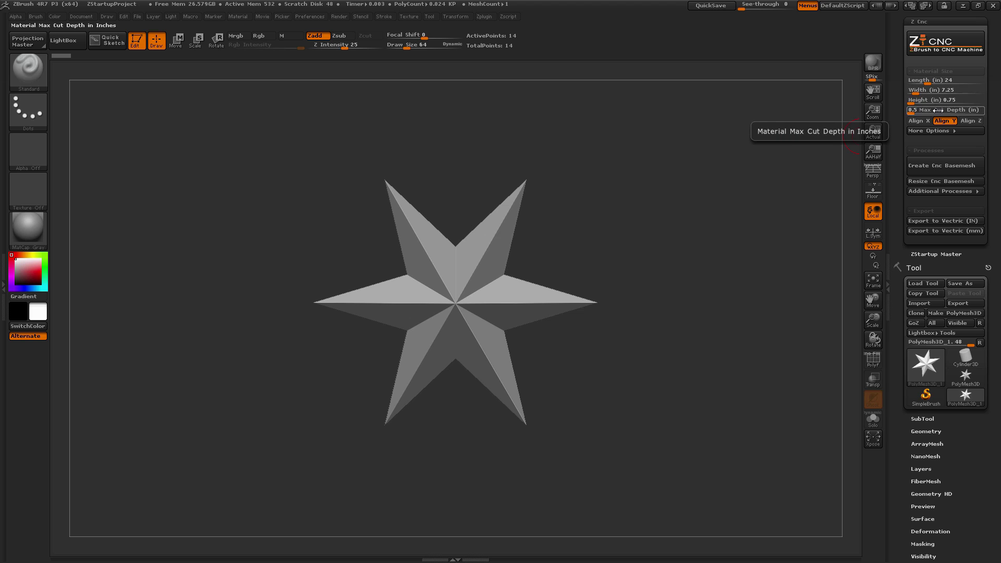
- Create a CNC basemesh for 24 × 7.25 × 0.75 in material with 0.5 in max cut depth and show its subtools
left_click(938, 79)
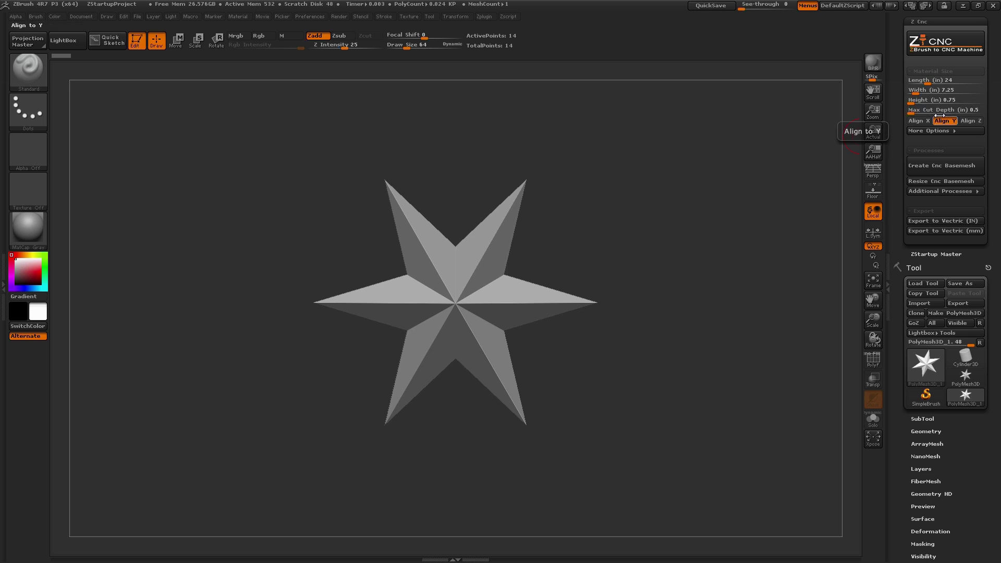
left_click(944, 168)
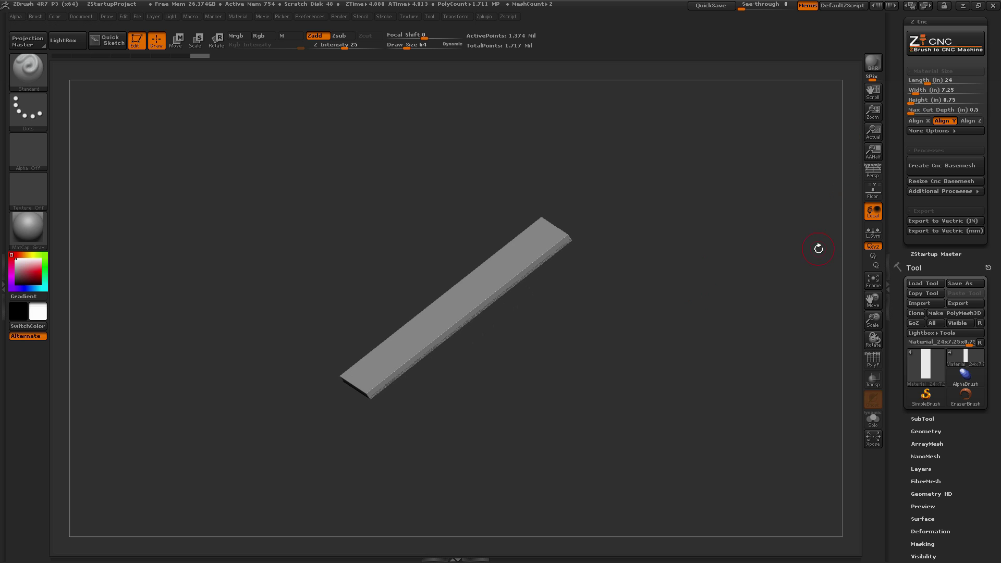
scroll(899, 312, "down", 3)
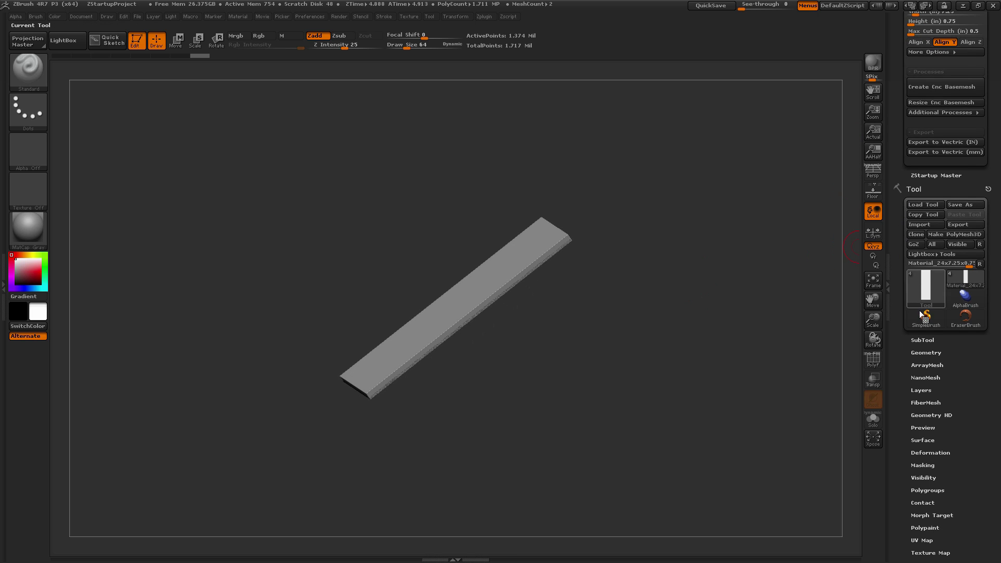
left_click(922, 331)
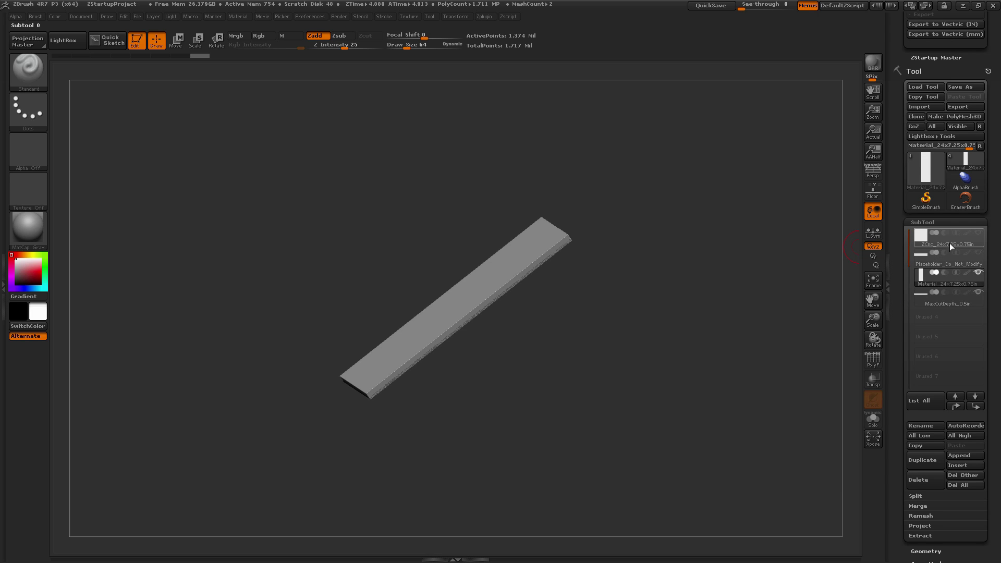
mouse_move(949, 245)
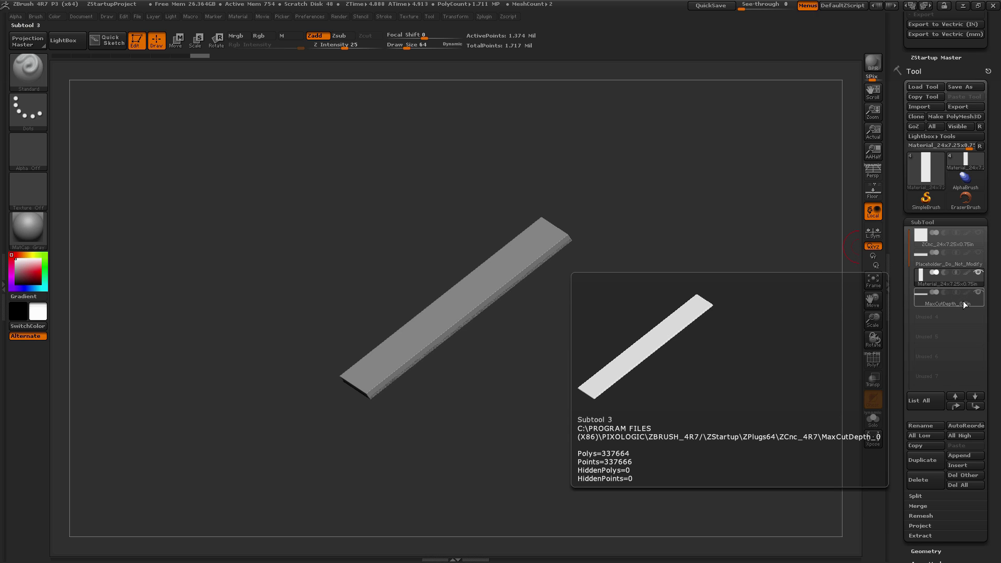
left_click(925, 280)
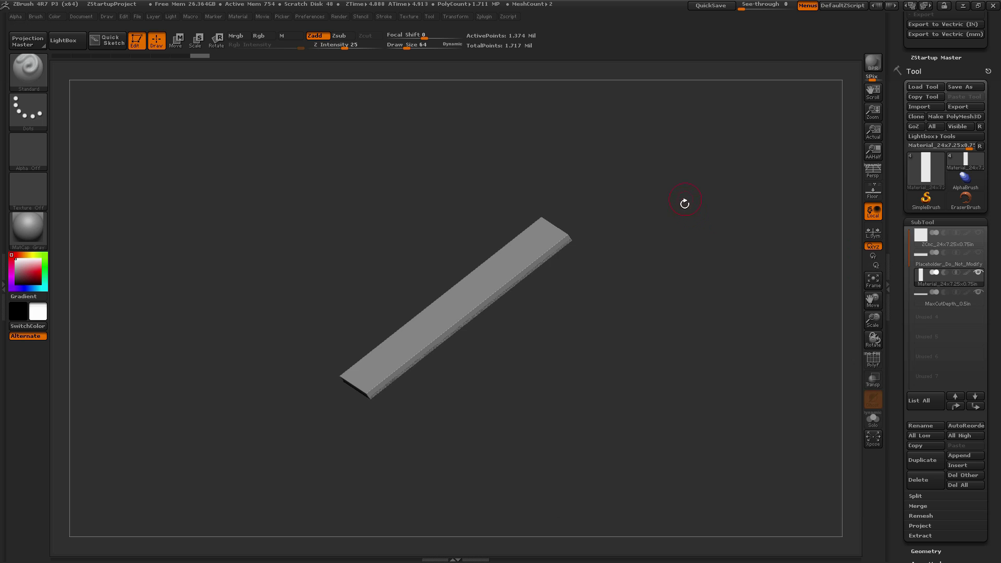
- Sculpt a few test strokes with the Standard brush near the far end of the basemesh's top face
left_click_drag(684, 203, 678, 246)
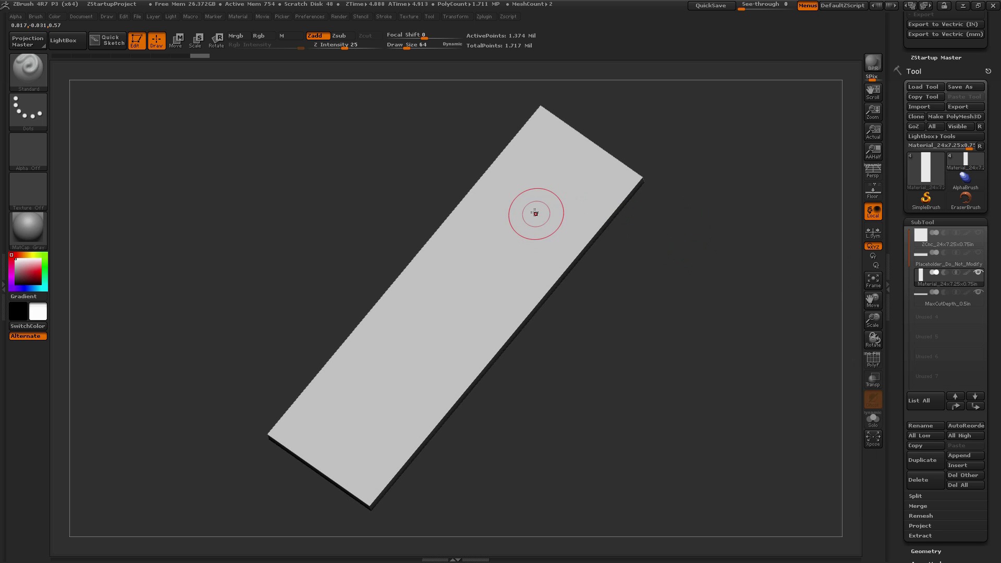
left_click_drag(531, 208, 514, 229)
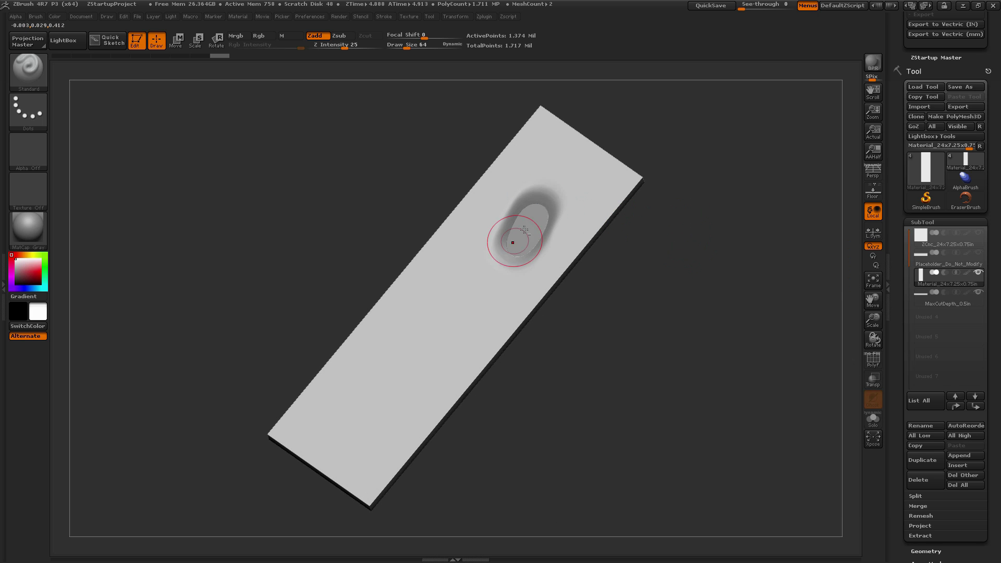
left_click_drag(686, 255, 691, 247)
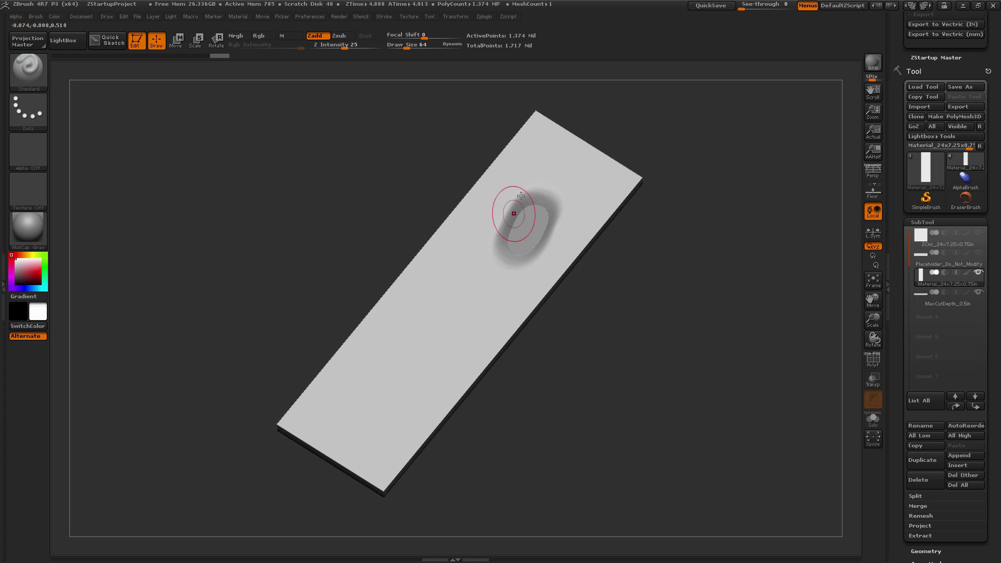
left_click_drag(800, 256, 808, 255)
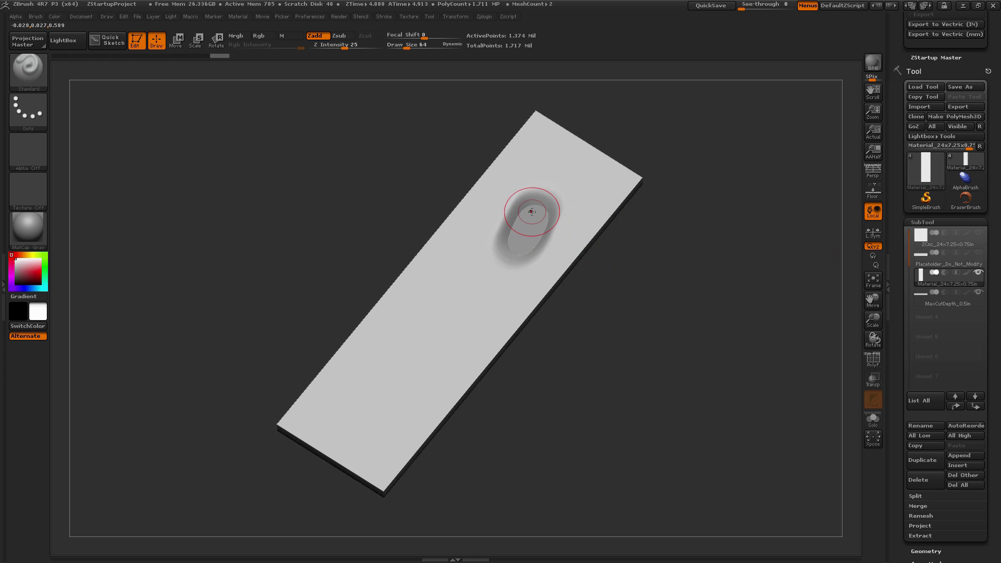
mouse_move(525, 223)
left_mouse_down()
mouse_move(517, 244)
mouse_move(530, 219)
mouse_move(513, 271)
mouse_move(526, 226)
mouse_move(555, 301)
mouse_move(534, 214)
mouse_move(511, 242)
left_mouse_up()
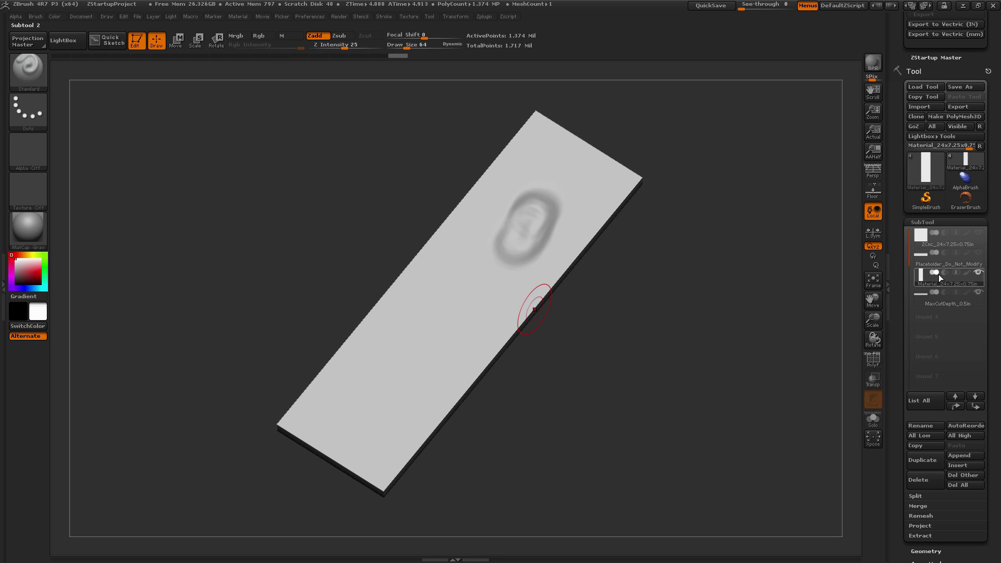
- Examine the basemesh's polygon grid and polygroups in PolyFrame display, and turn that display off again
left_click(873, 358)
left_click_drag(742, 369, 756, 295)
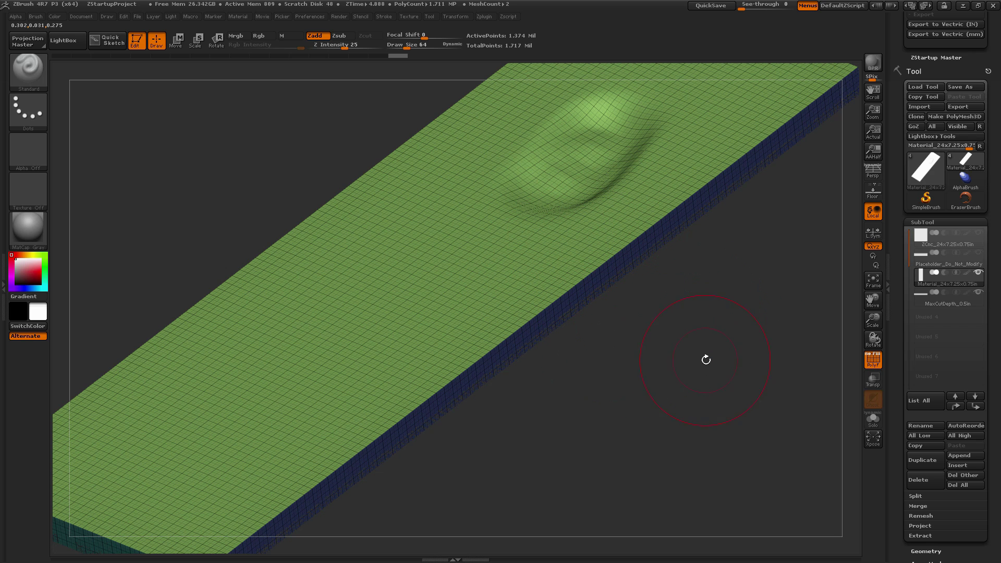
key("f")
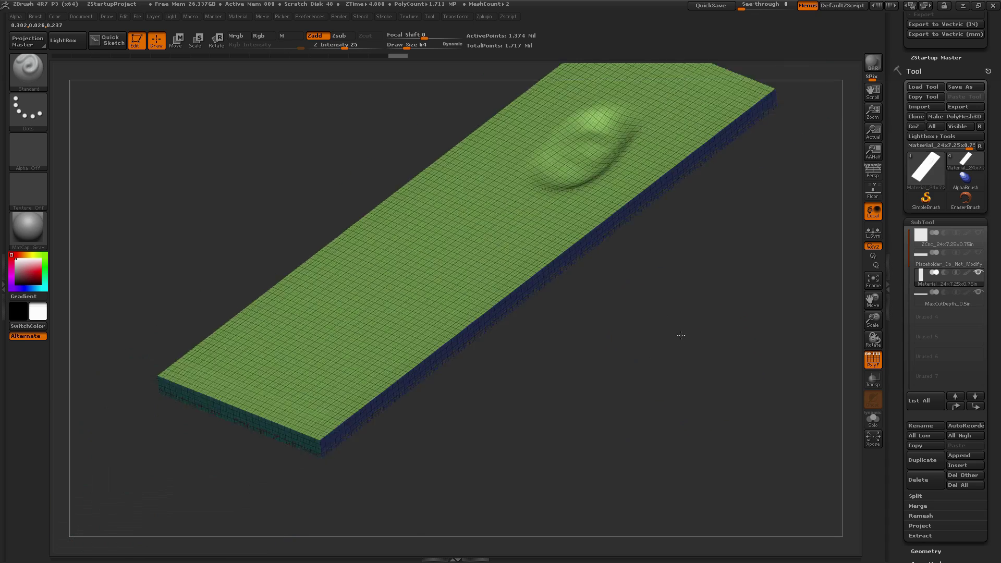
mouse_move(681, 335)
left_mouse_down()
mouse_move(693, 363)
mouse_move(695, 331)
left_mouse_up()
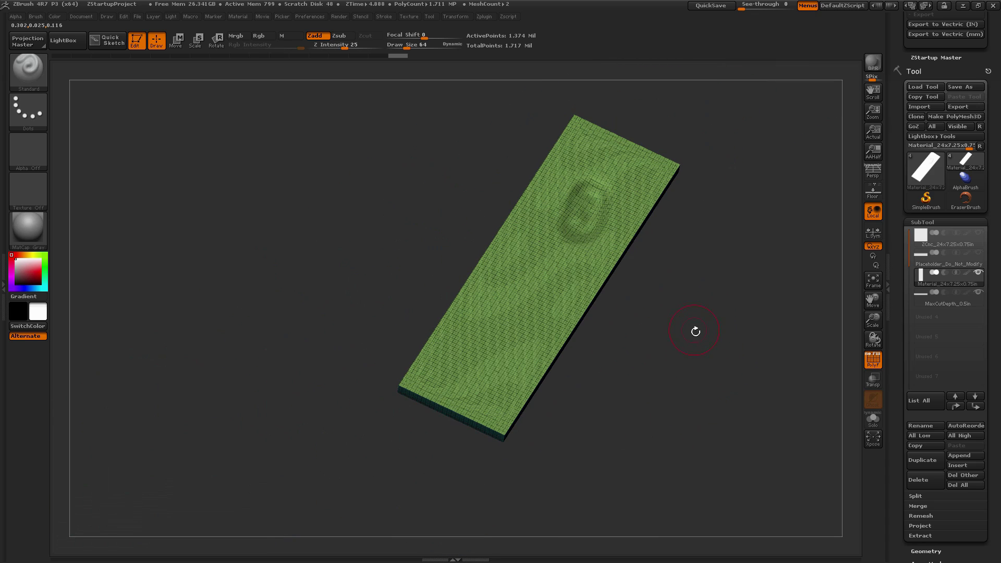
scroll(900, 238, "up", 5)
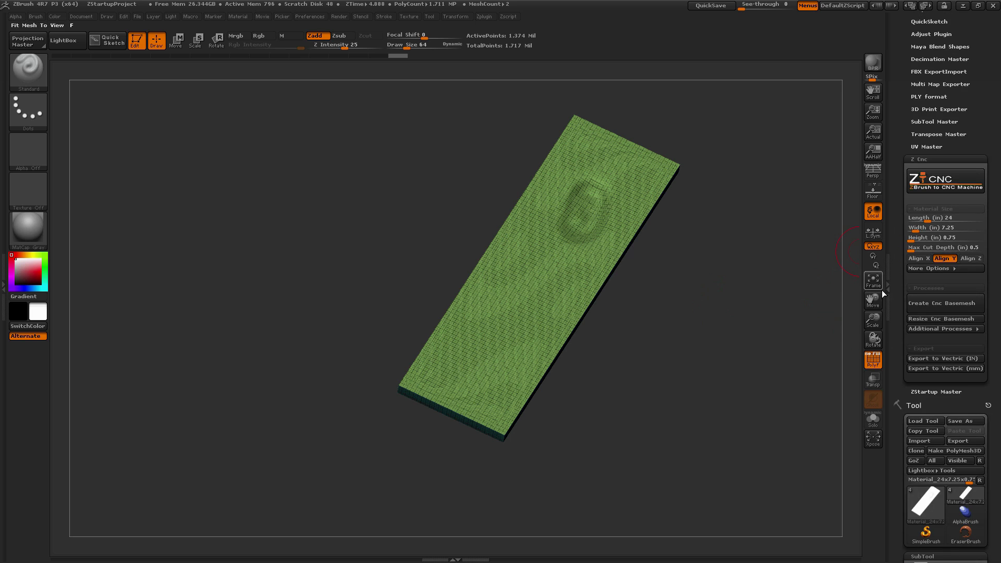
left_click(873, 361)
left_click_drag(753, 327, 645, 297)
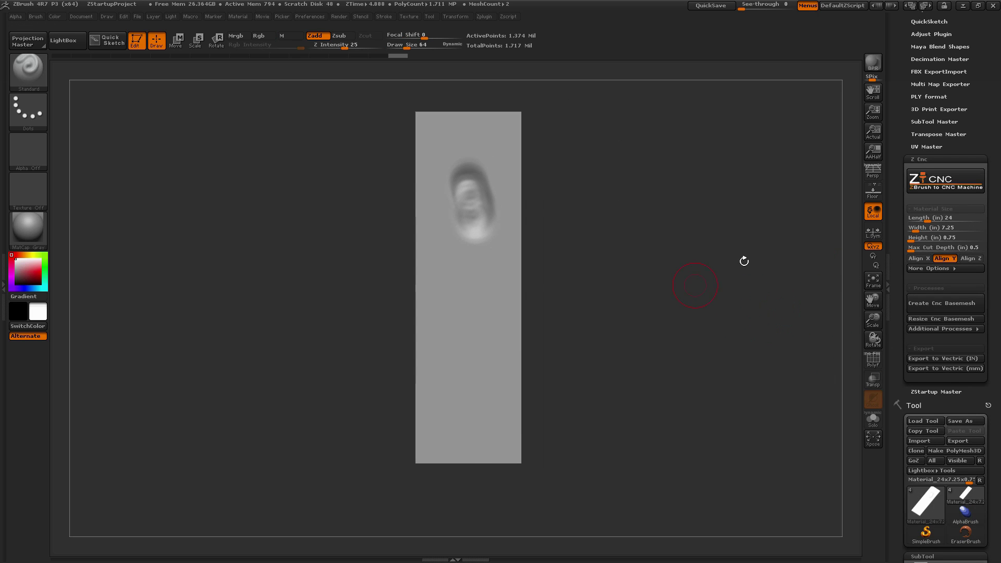
- Enable the Cnc Standard Brush and Load Example Alpha options and create a new CNC basemesh
left_click(936, 269)
scroll(941, 263, "down", 2)
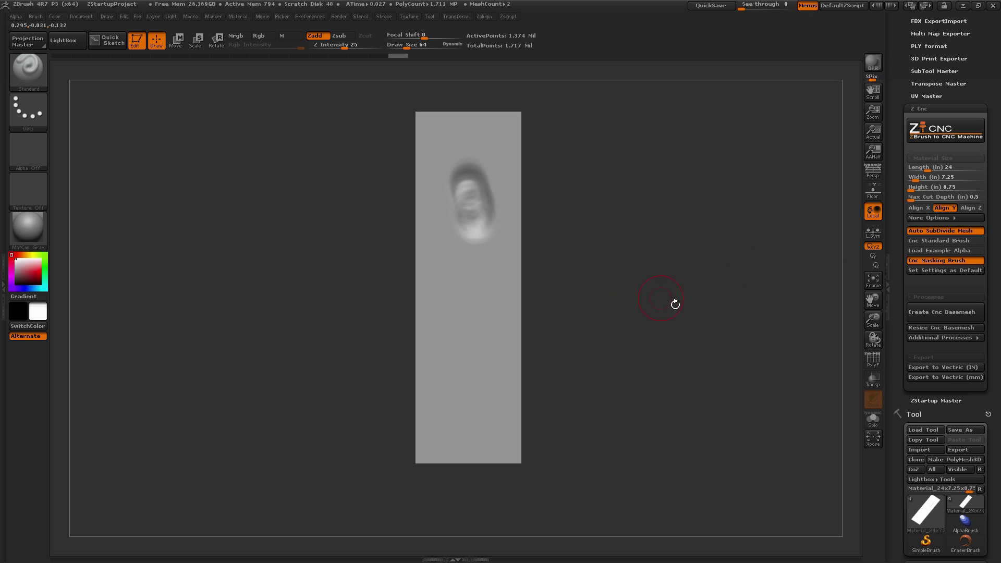
left_click(938, 240)
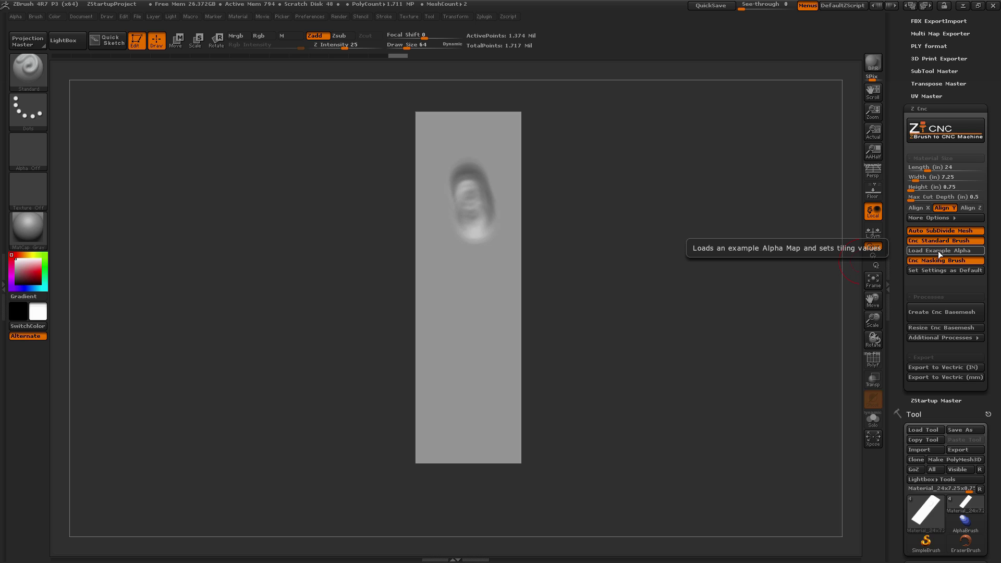
left_click(935, 251)
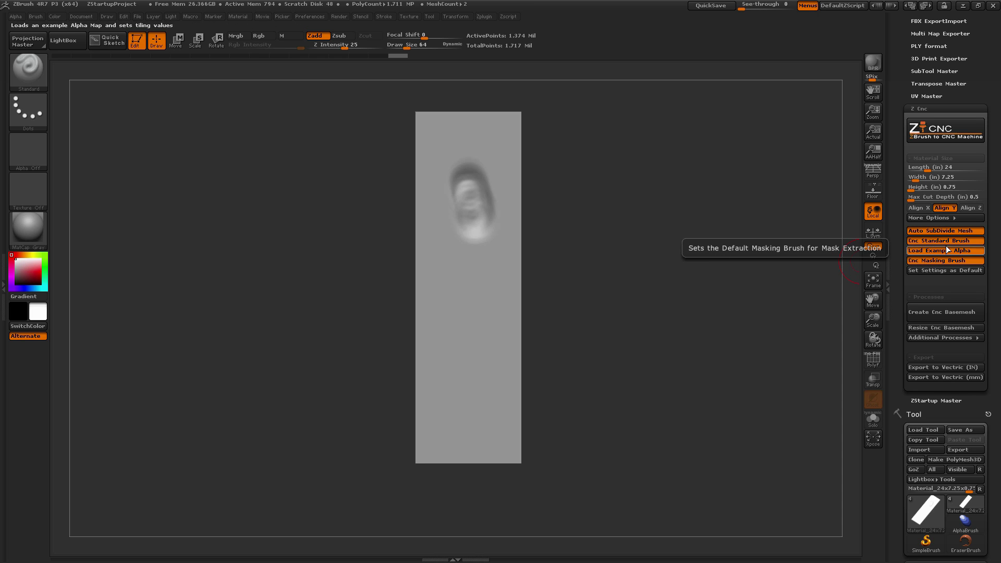
left_click(938, 312)
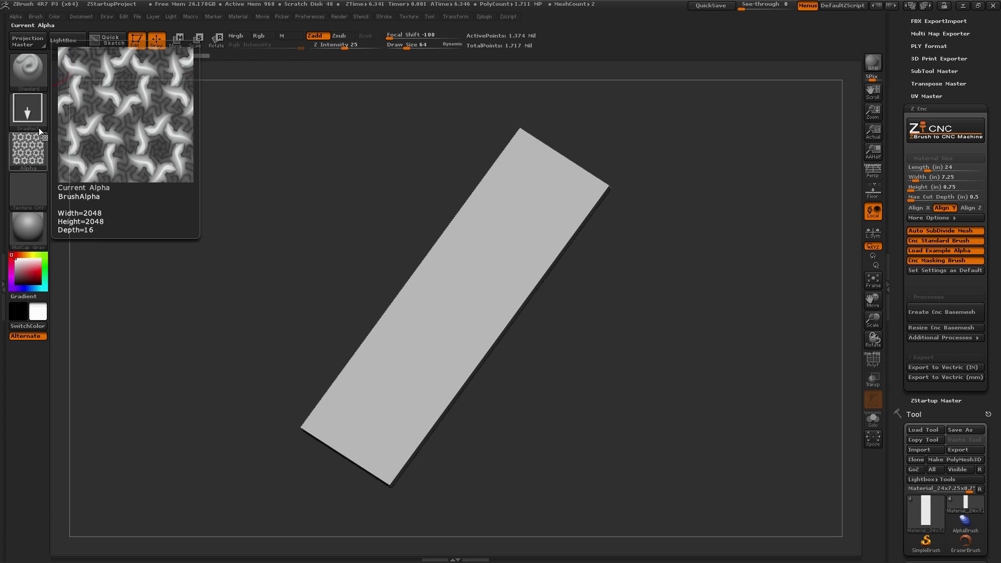
- Stamp the tiled example alpha from the middle of the basemesh outward, covering its whole front face
left_click(16, 16)
left_click(48, 191)
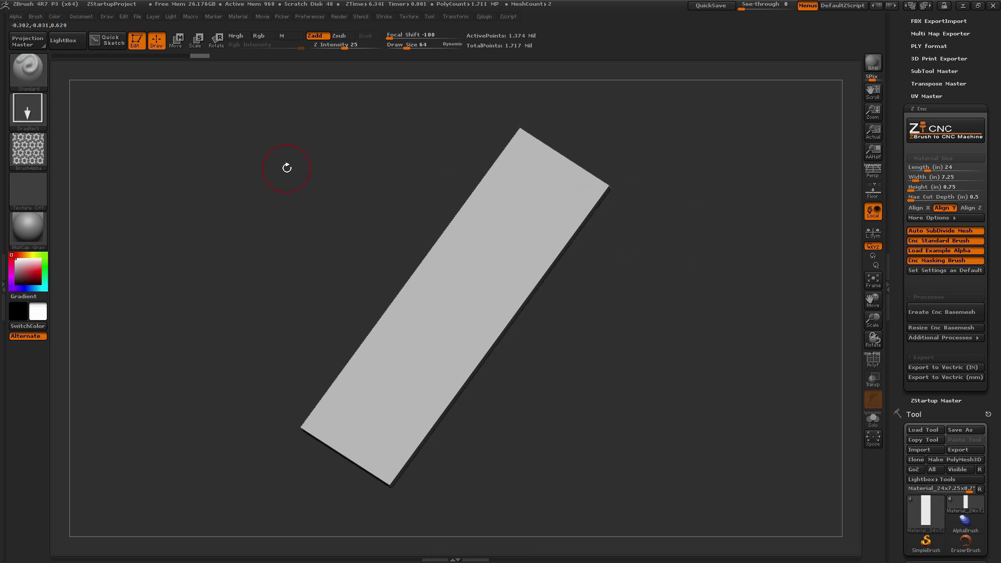
mouse_move(619, 291)
left_mouse_down()
mouse_move(650, 279)
mouse_move(634, 286)
mouse_move(639, 319)
mouse_move(605, 267)
left_mouse_up()
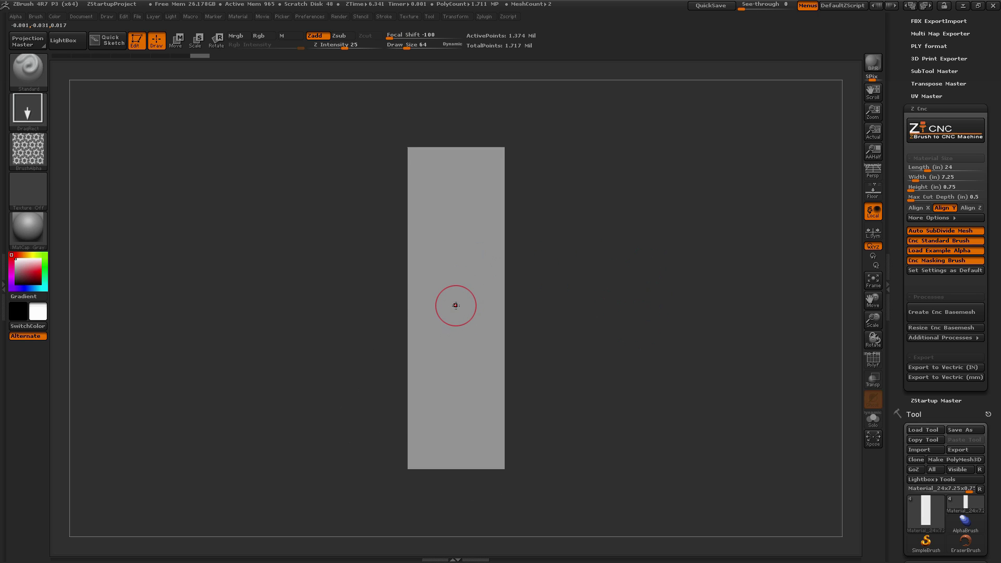
mouse_move(456, 306)
left_mouse_down()
mouse_move(575, 289)
mouse_move(633, 249)
mouse_move(622, 147)
mouse_move(609, 153)
mouse_move(605, 138)
mouse_move(586, 169)
mouse_move(609, 135)
left_mouse_up()
- Show and select the Placeholder_Do_Not_Modify subtool, and compare it with the sculpted relief from the side and at an angle
left_click_drag(667, 279, 658, 338)
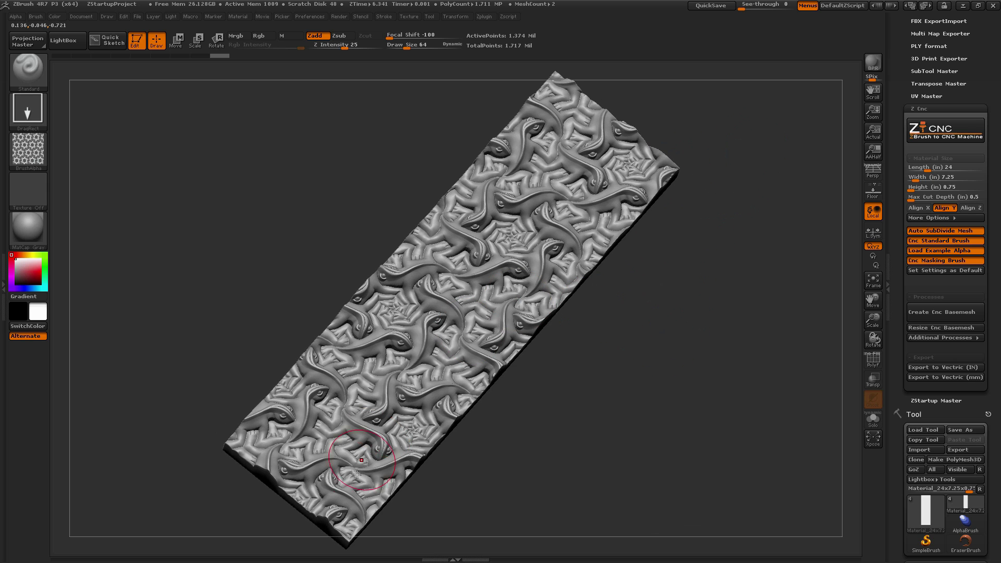
left_click_drag(663, 288, 663, 302)
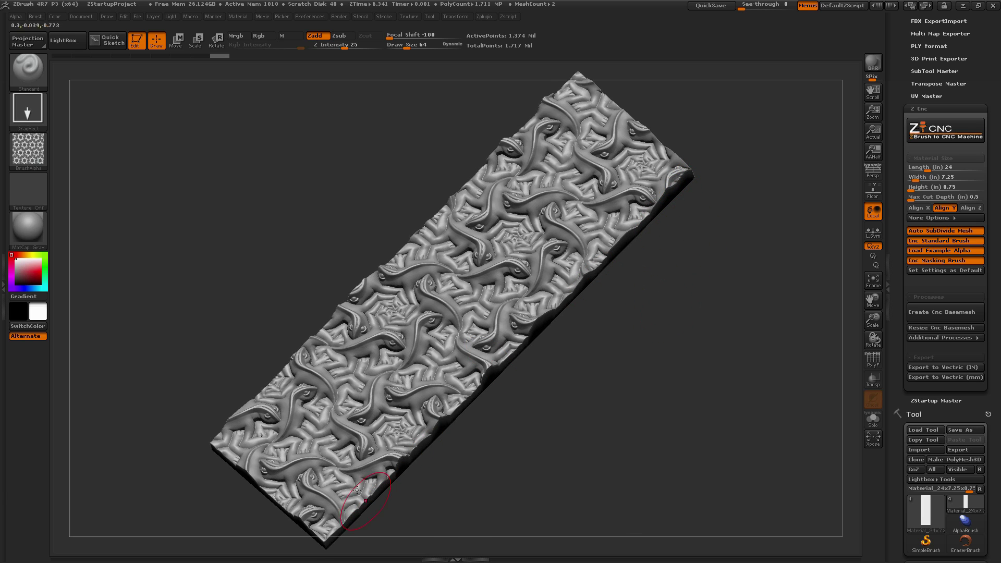
left_click_drag(678, 311, 684, 270)
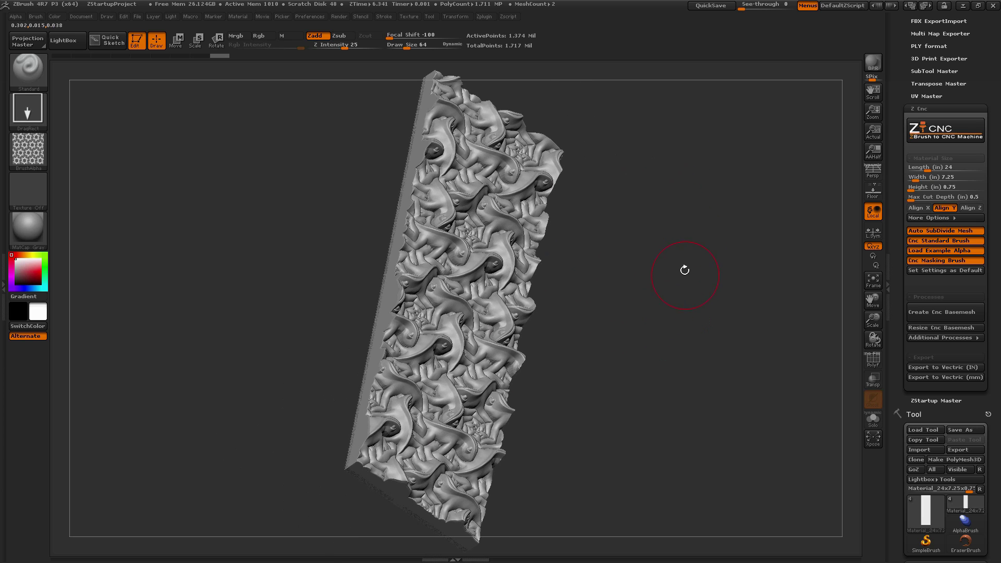
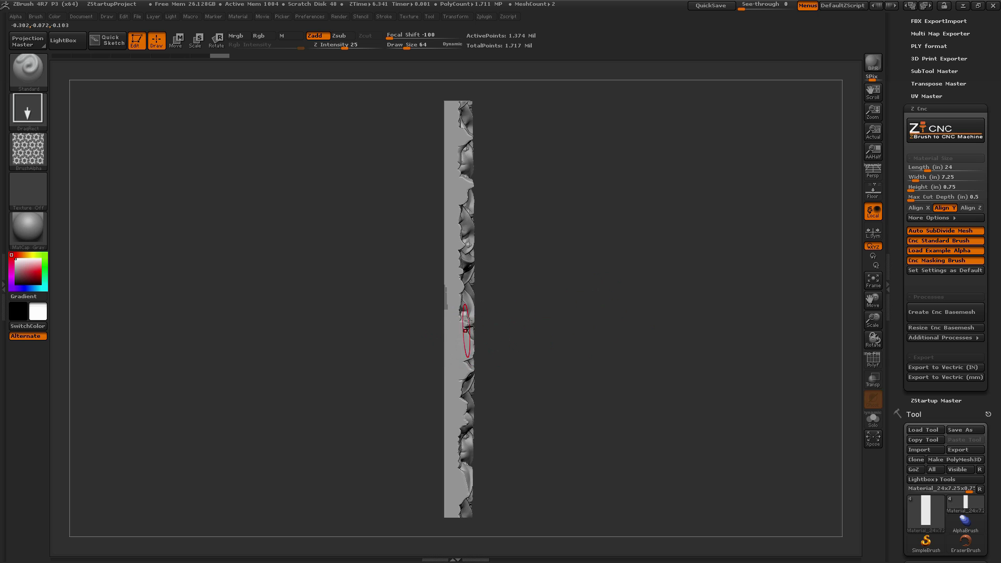
left_click_drag(895, 234, 902, 54)
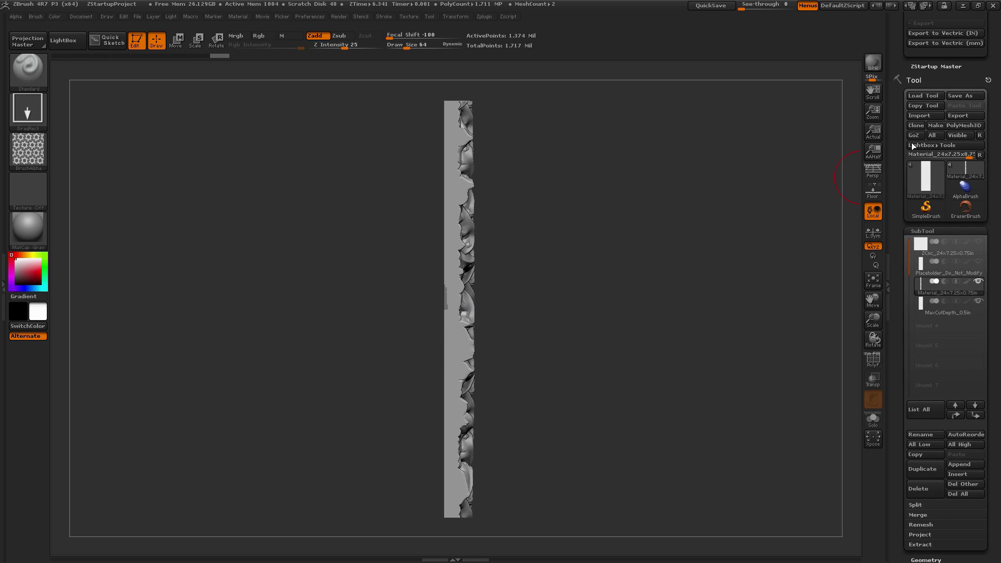
left_click(979, 262)
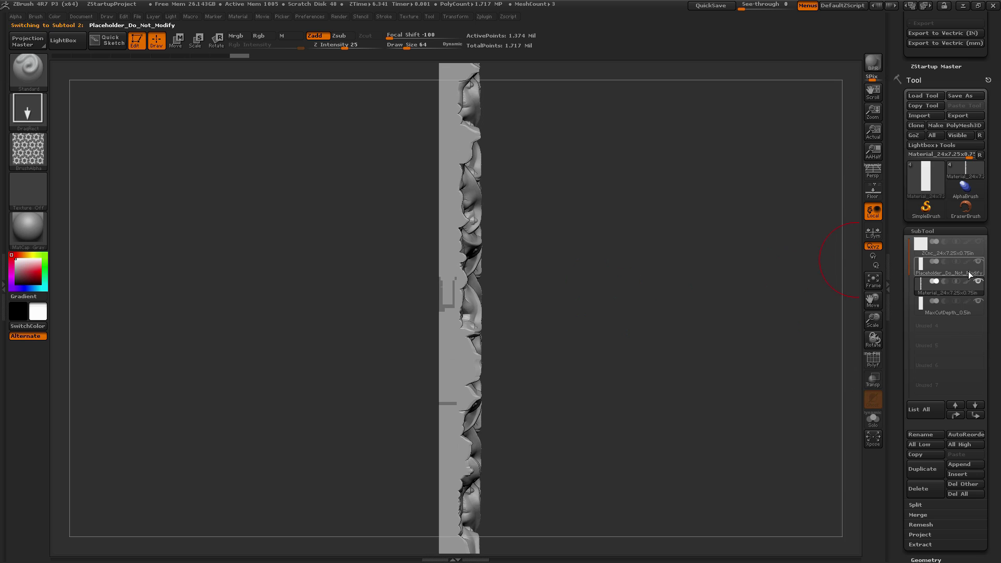
left_click(968, 271)
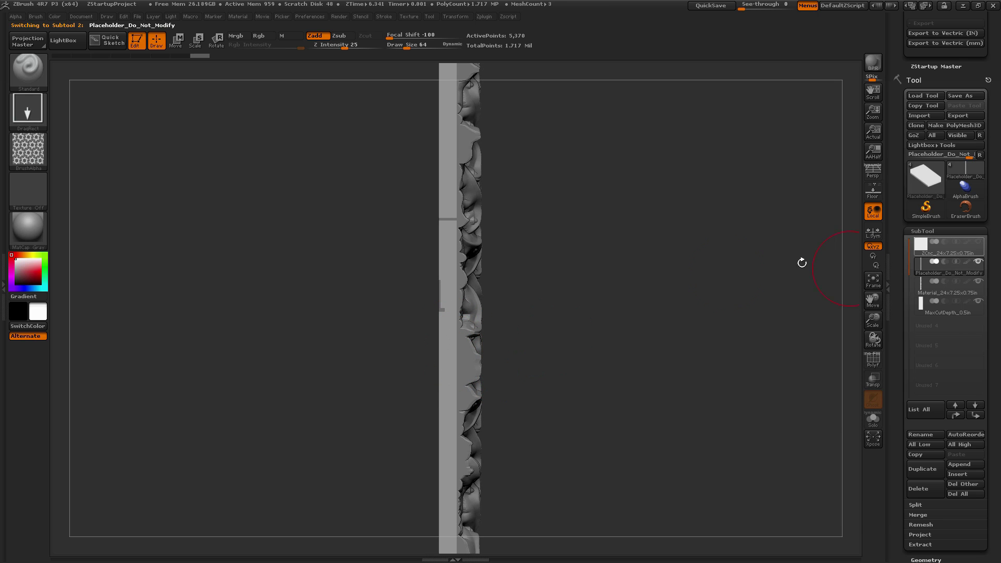
left_click_drag(658, 341, 538, 319)
left_click_drag(683, 339, 581, 332)
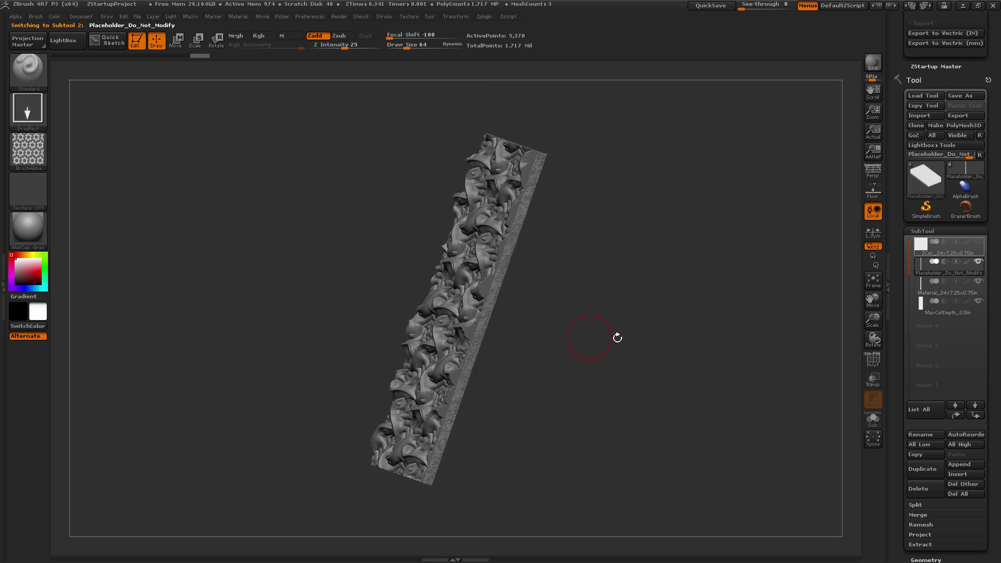
left_click_drag(668, 347, 655, 330)
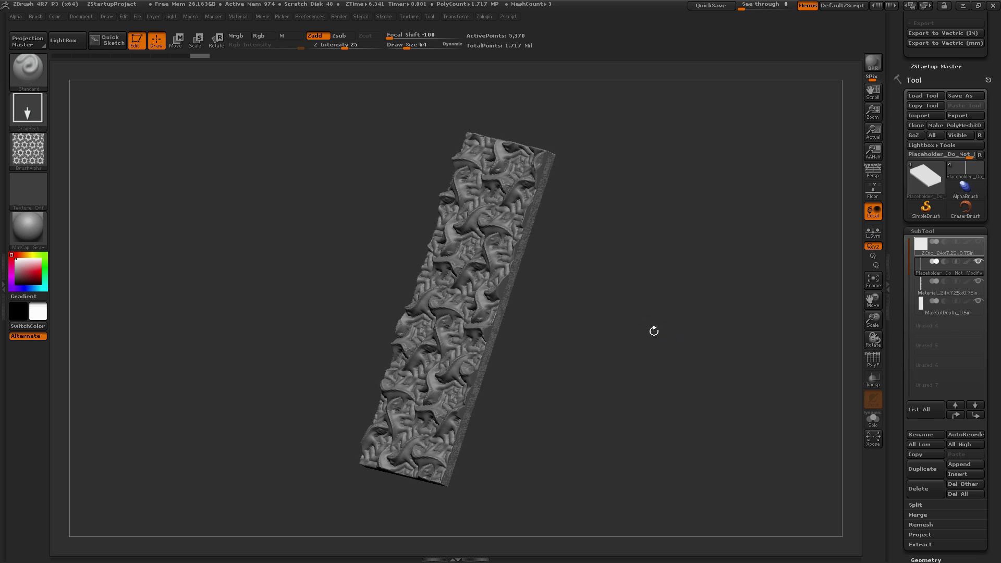
- Make the Material_24x7.25x0.75in subtool active again and hide the Placeholder_Do_Not_Modify subtool
left_click(968, 292)
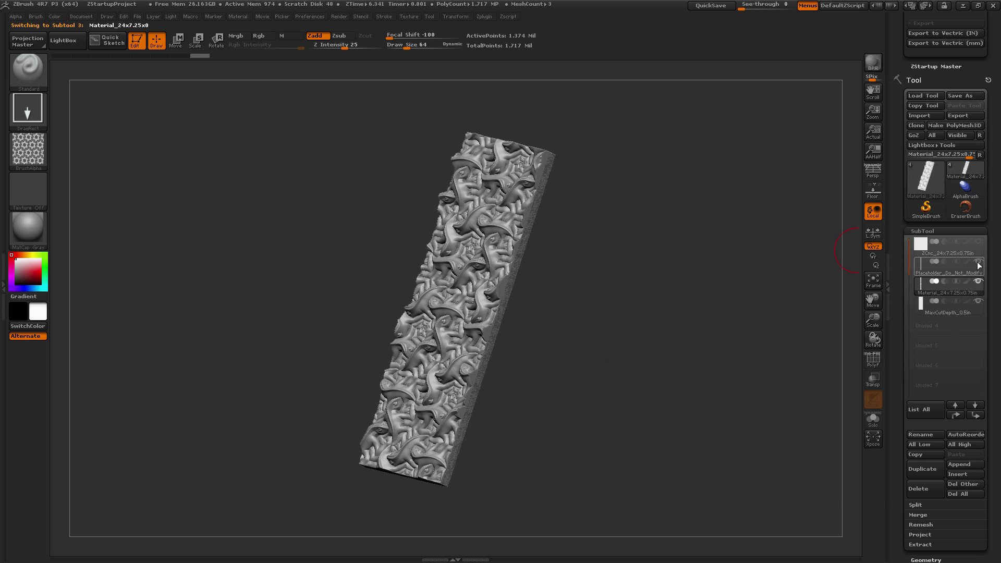
left_click(979, 264)
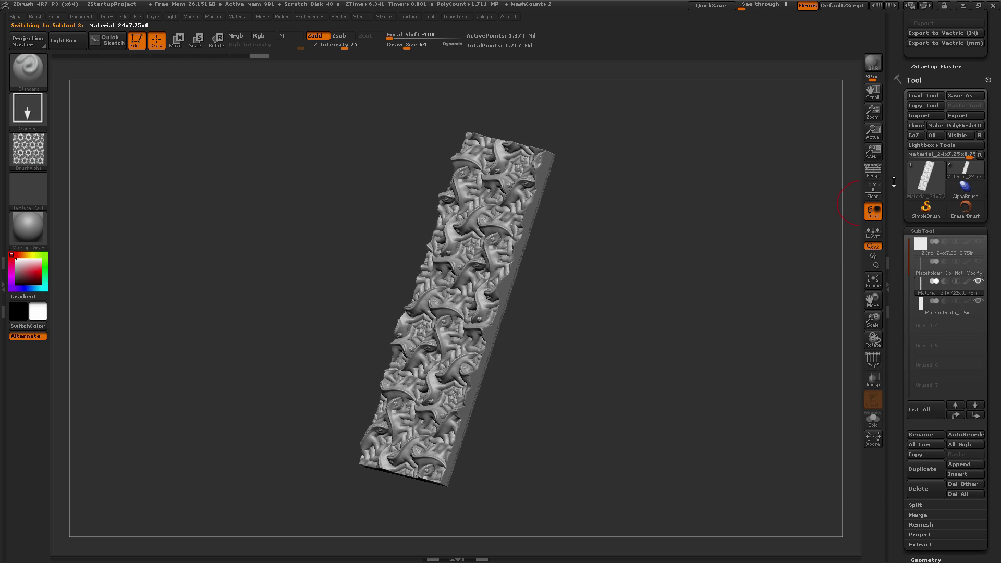
scroll(933, 130, "up", 5)
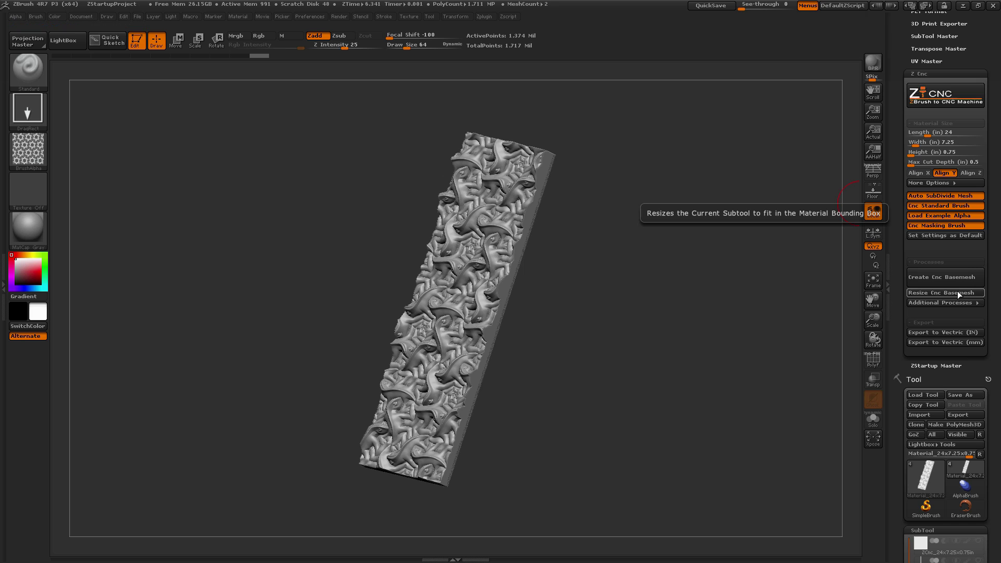
left_click(917, 296)
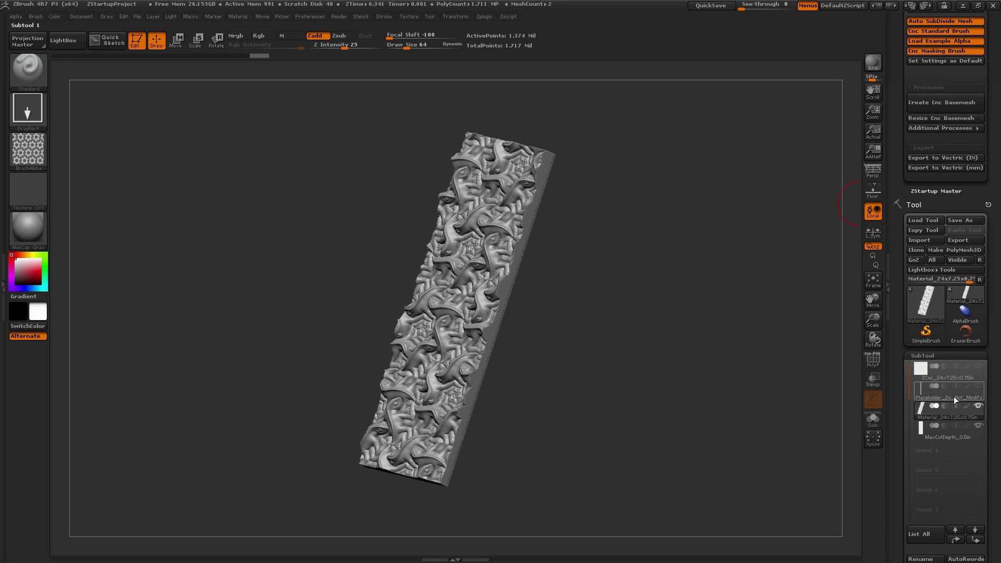
- Resize the sculpted Material_24x7.25x0.75in subtool to fit the material bounding box with Resize Cnc Basemesh
left_click_drag(896, 198, 896, 303)
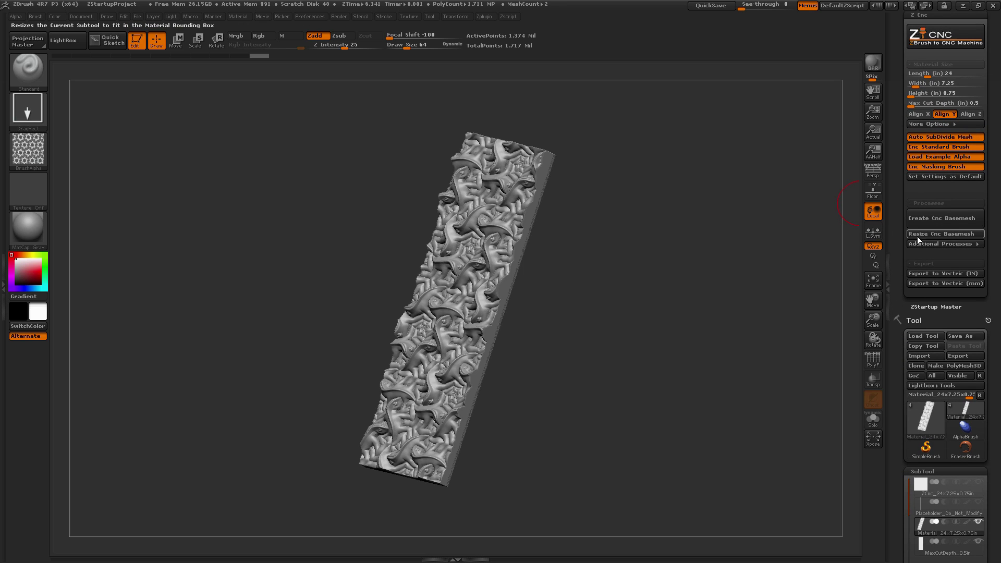
left_click(919, 236)
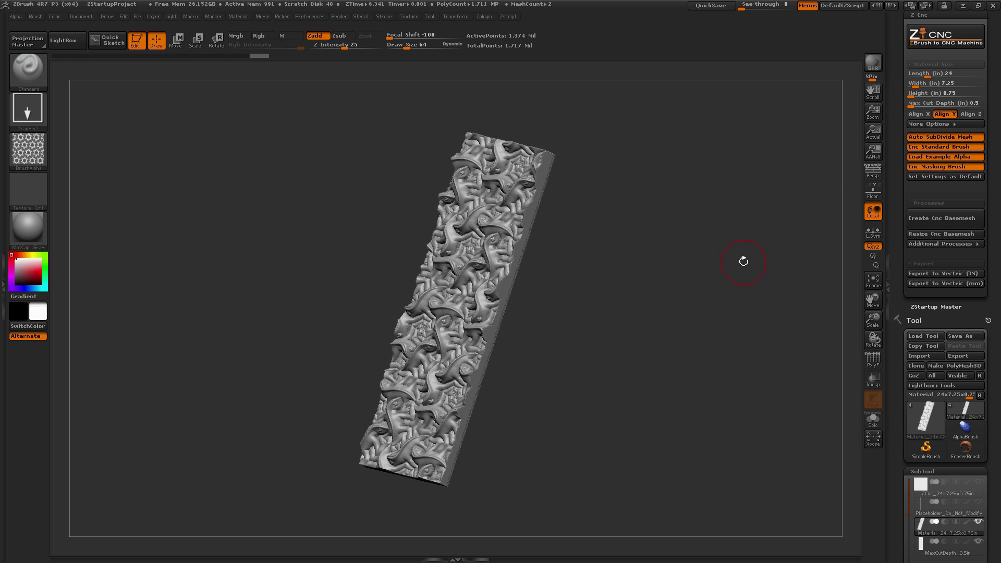
left_click_drag(743, 227, 735, 238)
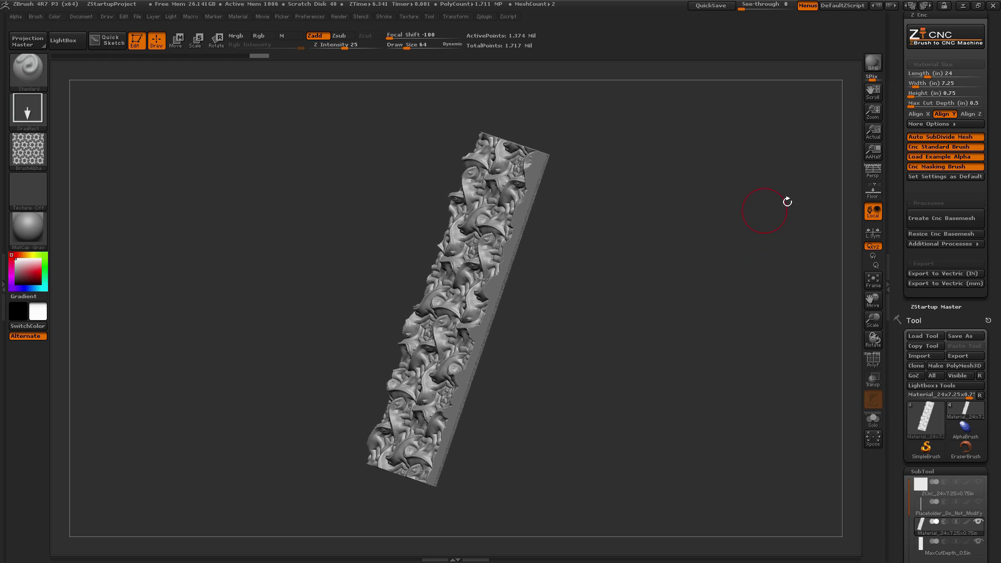
left_click(934, 236)
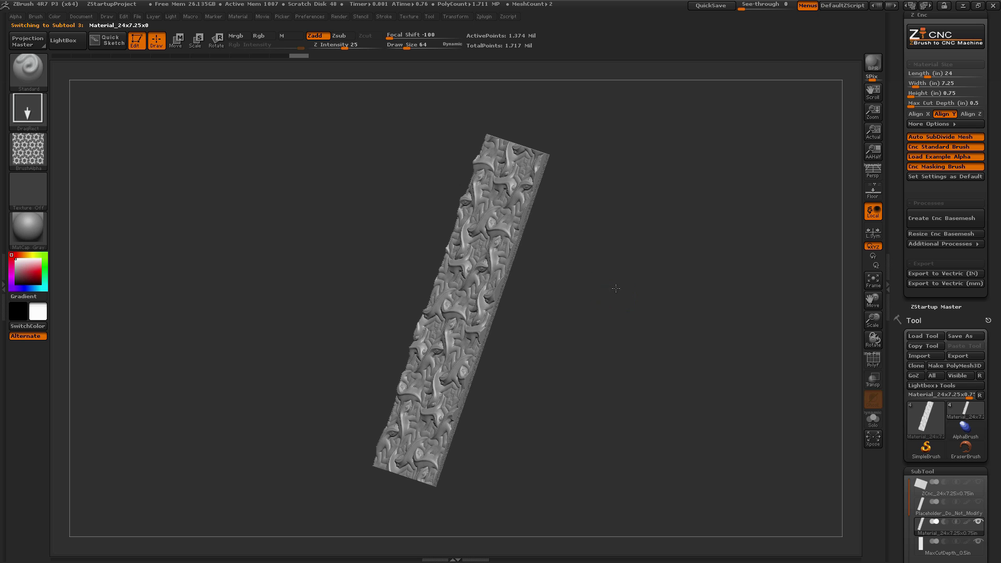
- Compare the resized relief with the Placeholder_Do_Not_Modify subtool, hide the placeholder again, and inspect the relief from several angles
left_click_drag(615, 288, 693, 285)
scroll(974, 313, "down", 5)
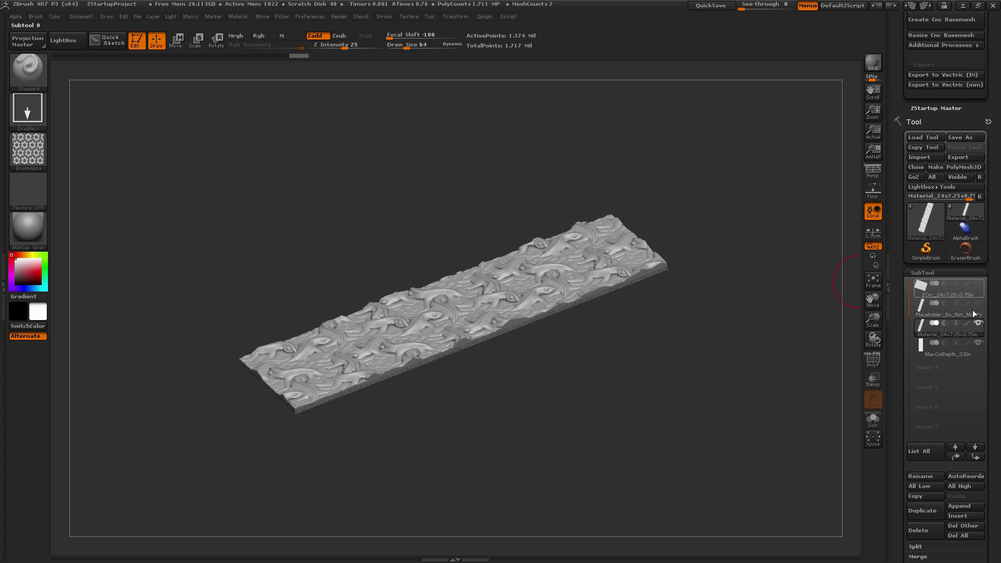
left_click(978, 303)
mouse_move(767, 380)
left_mouse_down()
mouse_move(767, 365)
mouse_move(804, 423)
mouse_move(787, 407)
mouse_move(775, 416)
mouse_move(807, 340)
left_mouse_up()
left_click(979, 305)
left_click_drag(896, 139, 896, 197)
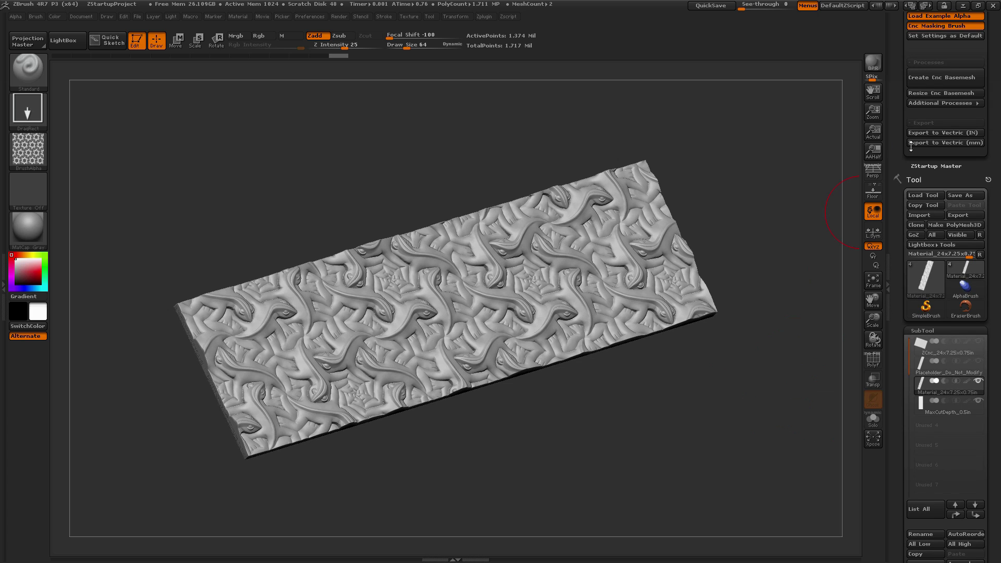
left_click_drag(767, 325, 725, 307)
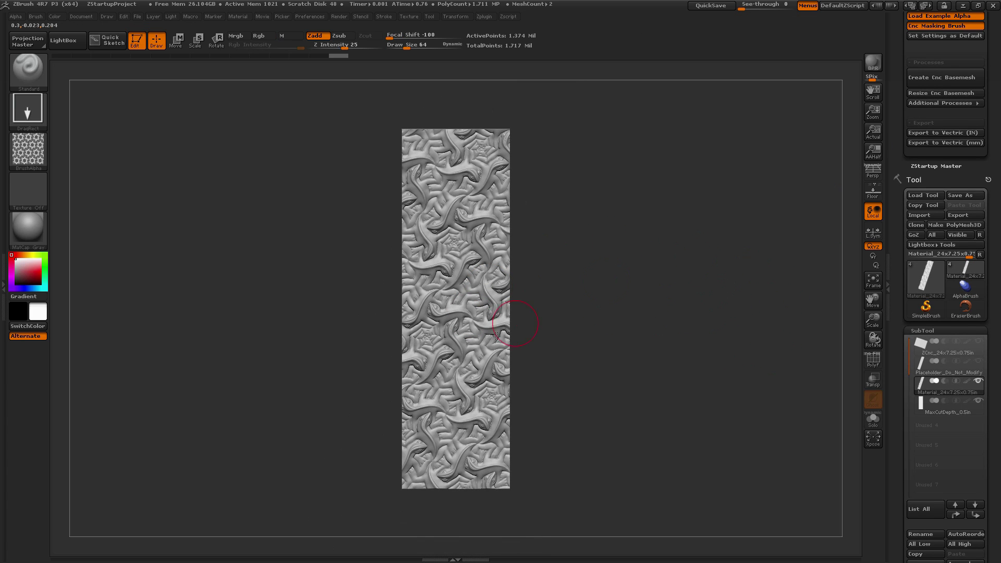
left_click_drag(641, 301, 556, 328)
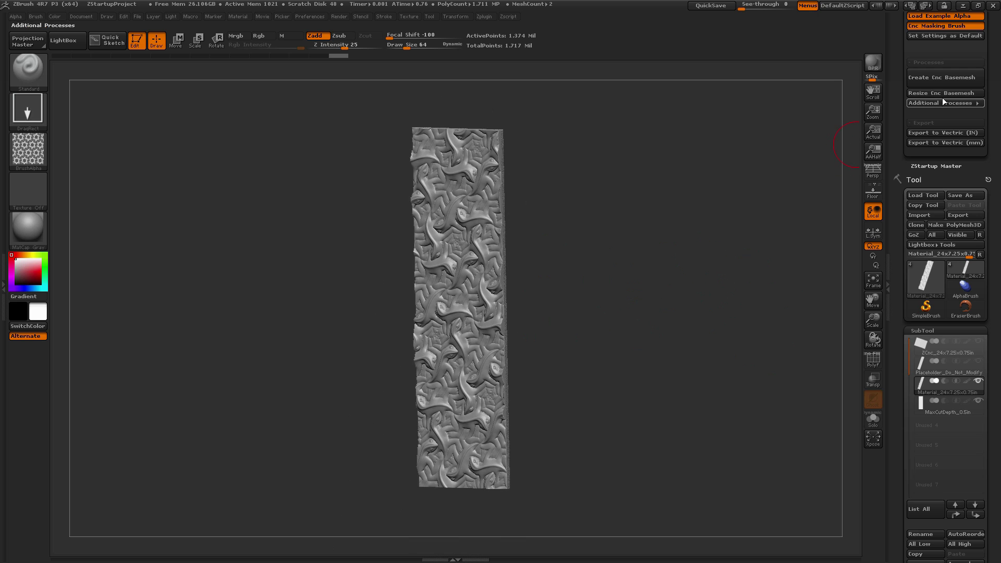
mouse_move(643, 269)
left_mouse_down()
mouse_move(688, 270)
mouse_move(673, 291)
mouse_move(672, 240)
mouse_move(682, 233)
mouse_move(641, 259)
left_mouse_up()
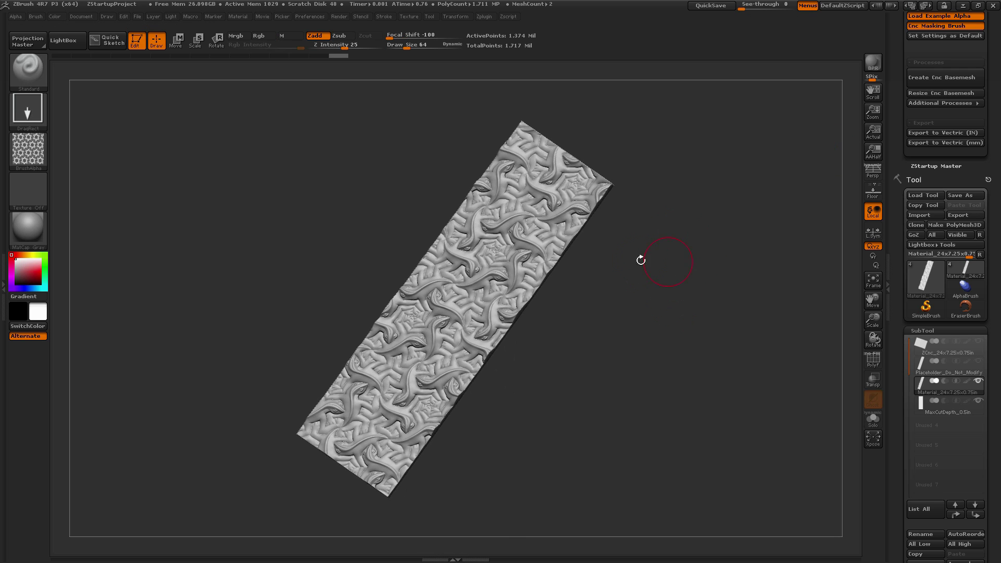
left_click_drag(678, 297, 678, 319)
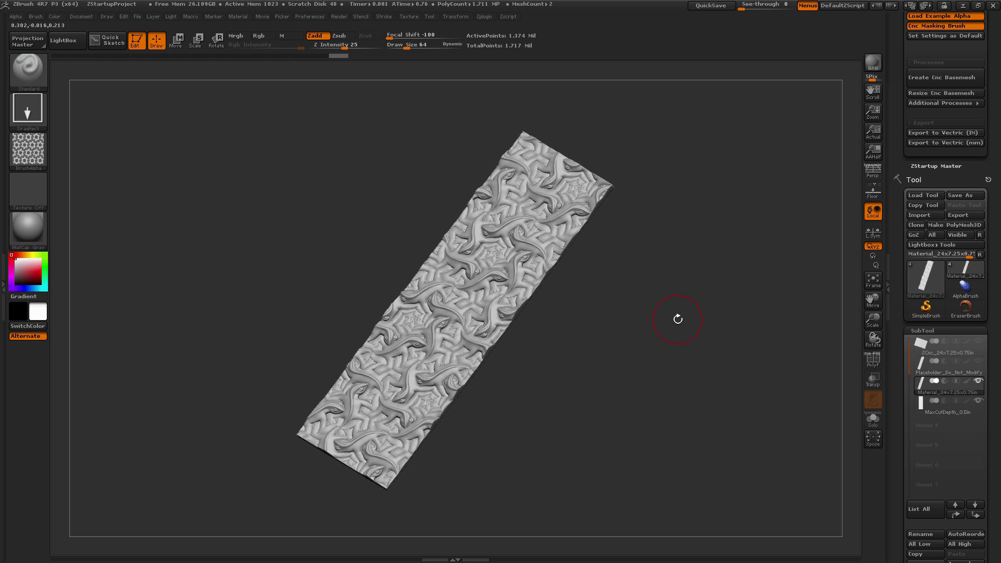
left_click_drag(899, 134, 898, 278)
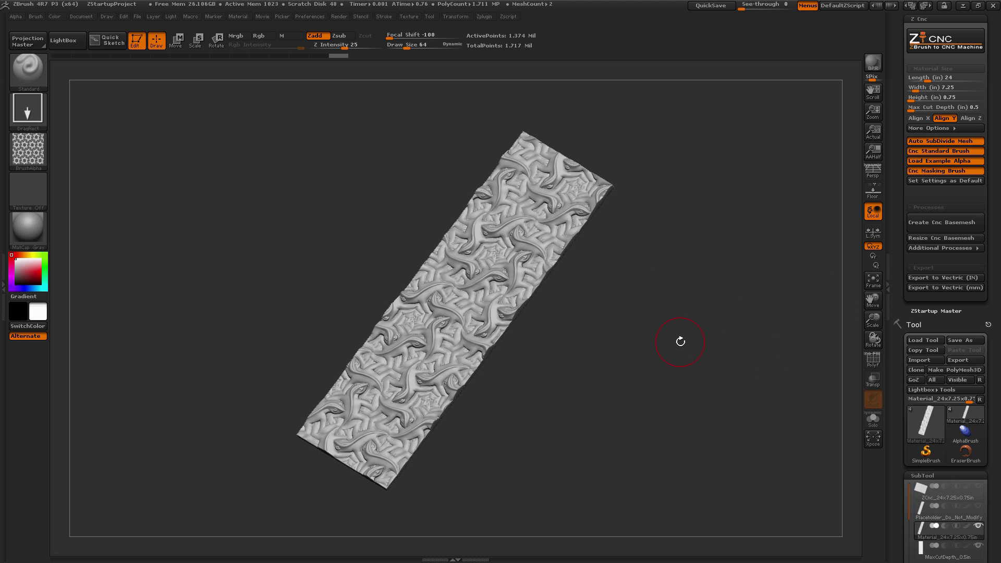
mouse_move(639, 304)
left_mouse_down()
mouse_move(670, 342)
mouse_move(650, 315)
mouse_move(639, 346)
left_mouse_up()
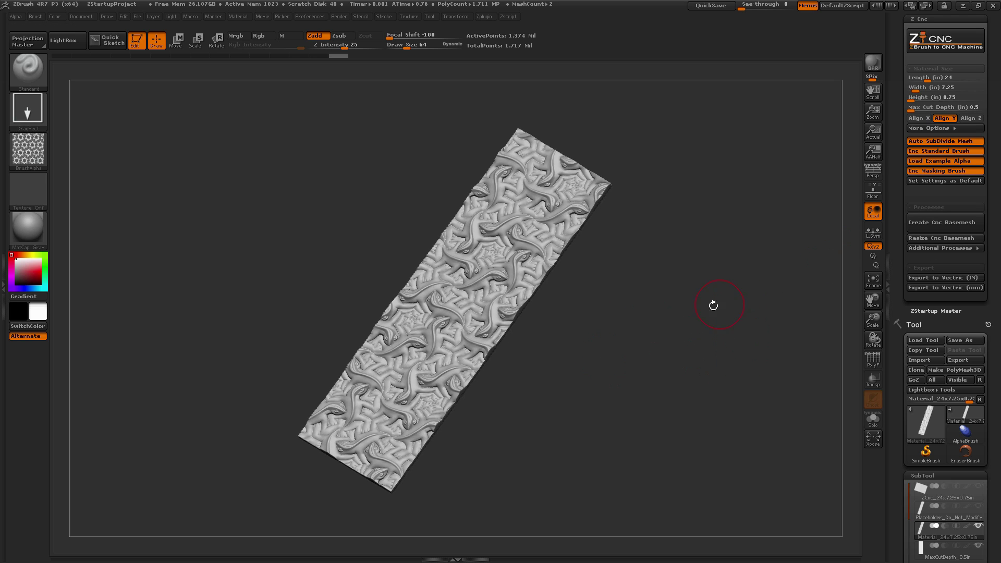
- Export the relief subtool in inches for Vectric as an OBJ file named Escher_01 in the Demo folder
left_click(946, 277)
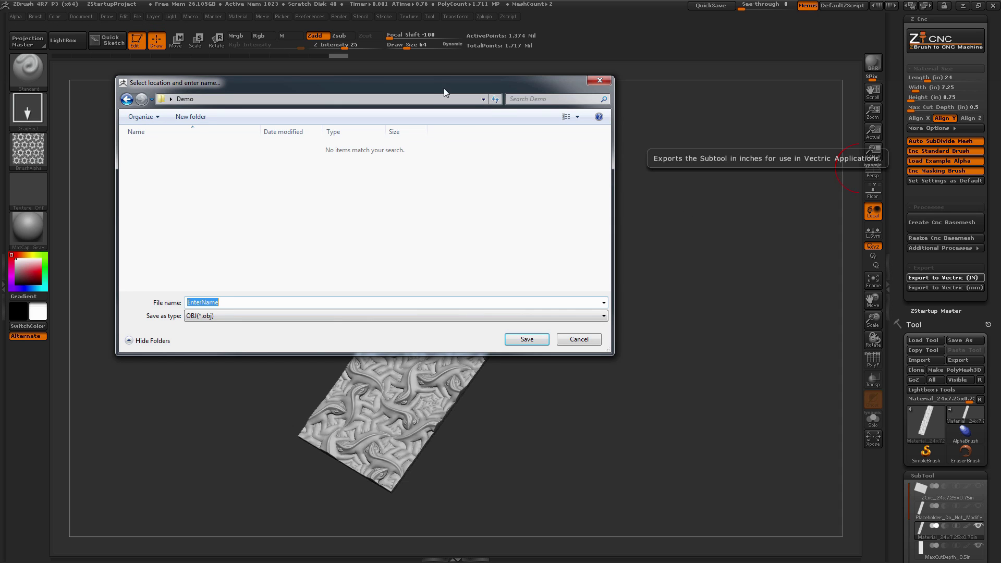
left_click_drag(444, 89, 456, 95)
left_click(272, 309)
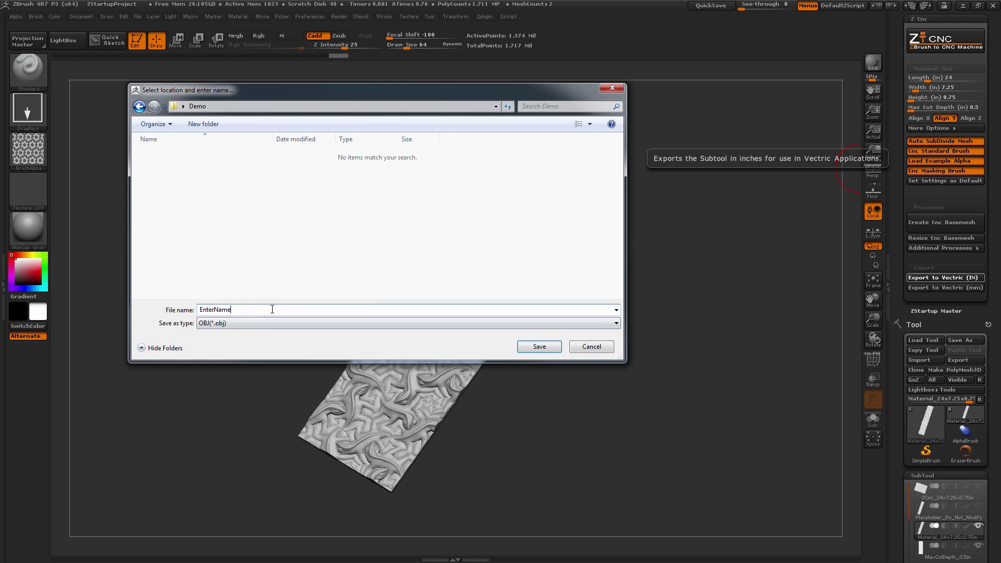
key("BackSpace")
key("BackSpace")
key("BackSpace")
key("BackSpace")
key("BackSpace")
key("BackSpace")
key("BackSpace")
key("BackSpace")
key("BackSpace")
type("Escher_01")
key("Return")
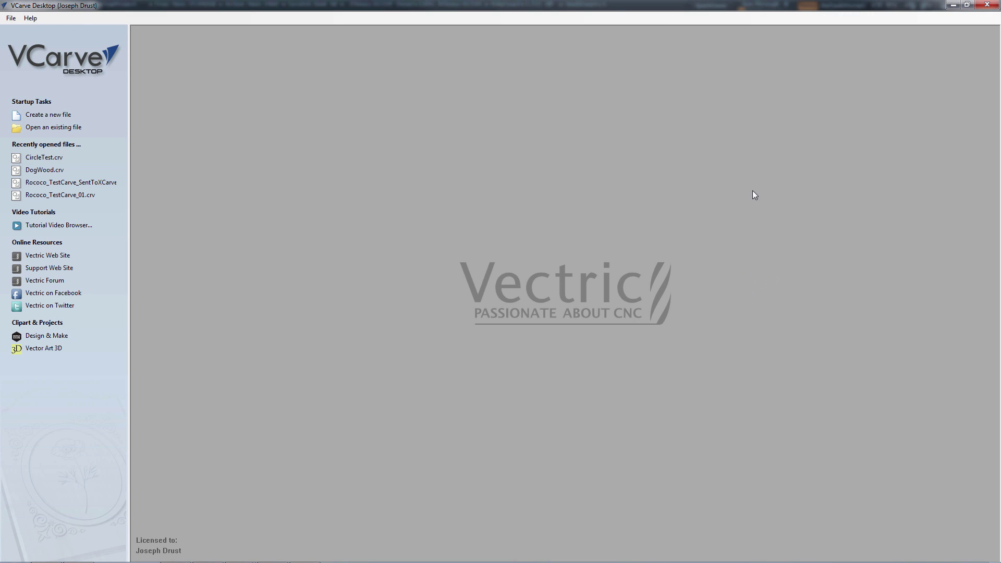
- Switch to VCarve Desktop and create a new job 7.25 inches wide, 24 inches high and 0.75 inches thick with standard modeling resolution
left_click(10, 17)
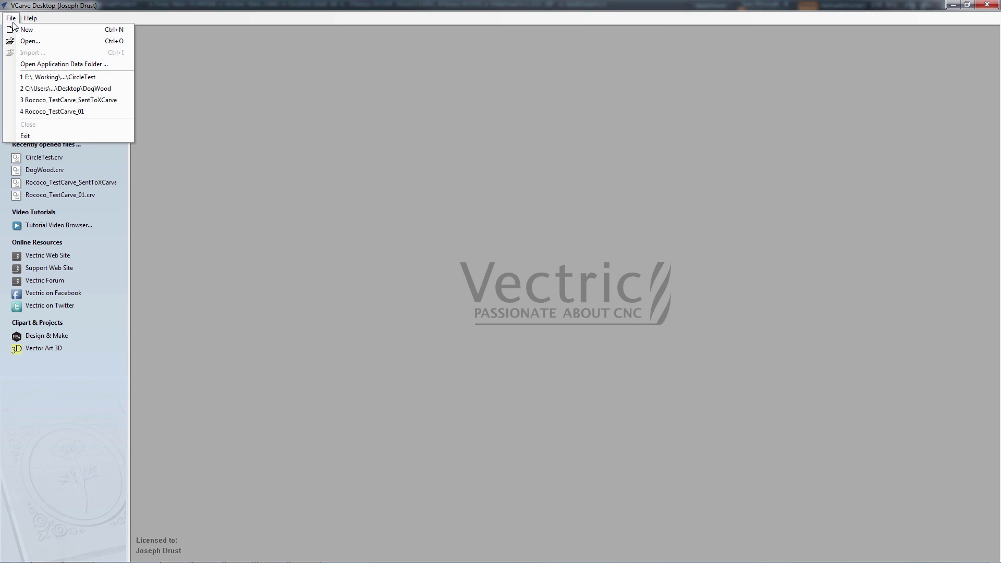
left_click(70, 31)
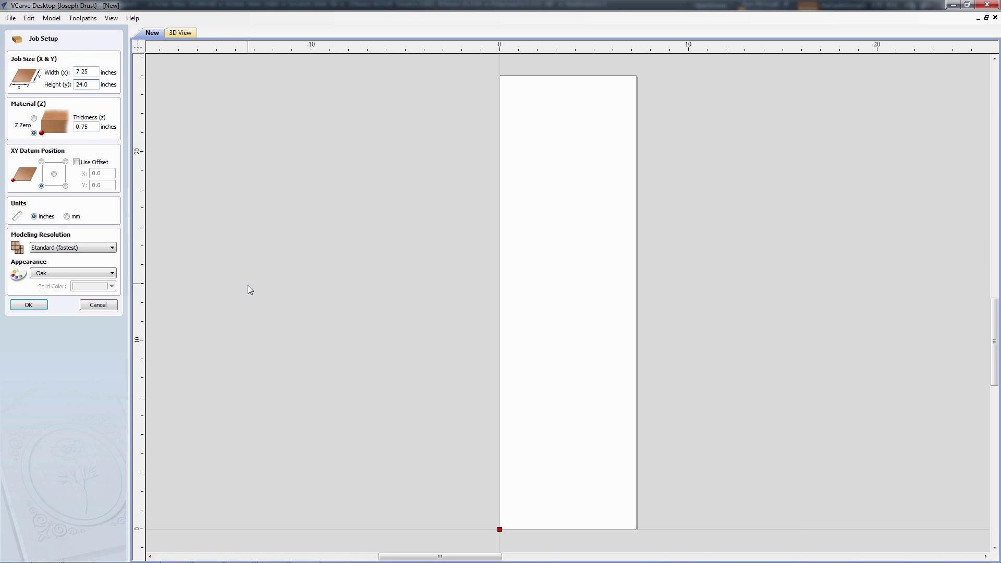
left_click(96, 272)
left_click(97, 273)
left_click(92, 246)
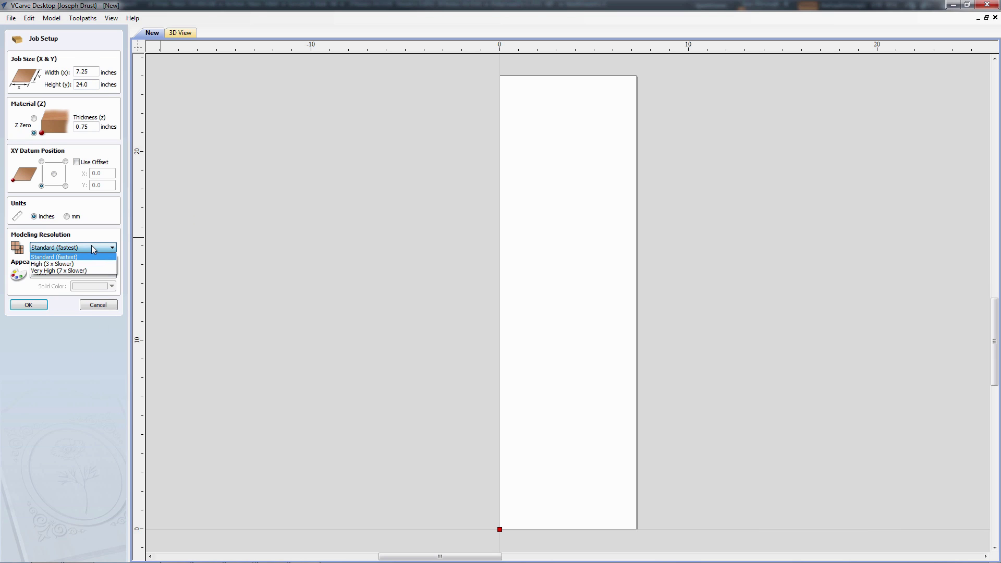
left_click(92, 245)
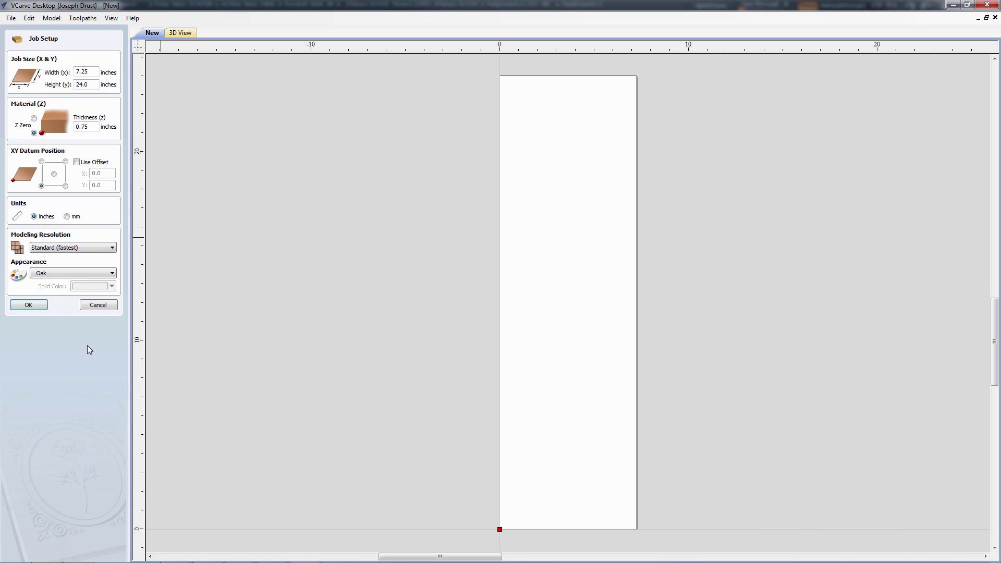
left_click(33, 304)
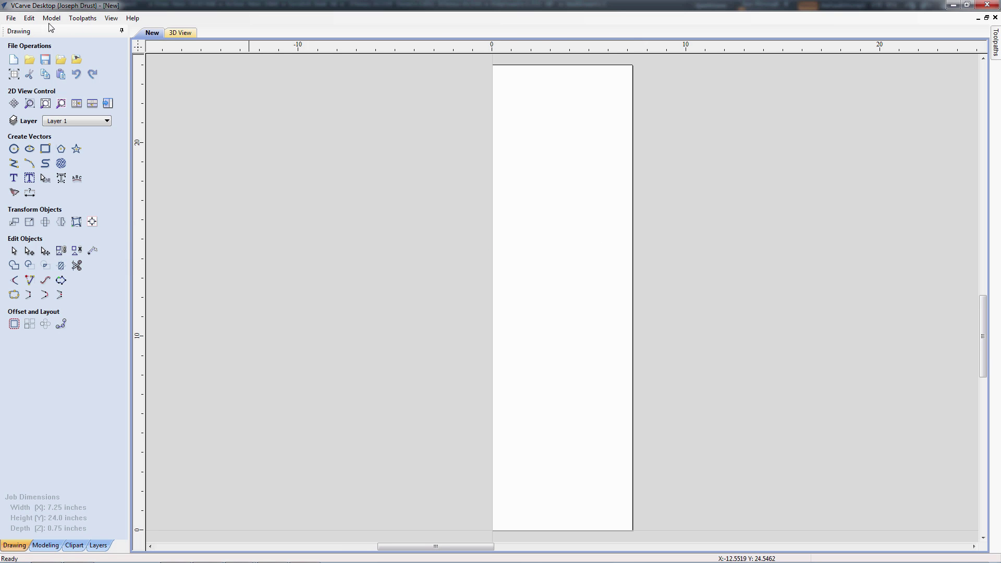
- Import the Escher_01 3D model from the Demo folder and place its zero plane at the bottom of the model
left_click(11, 18)
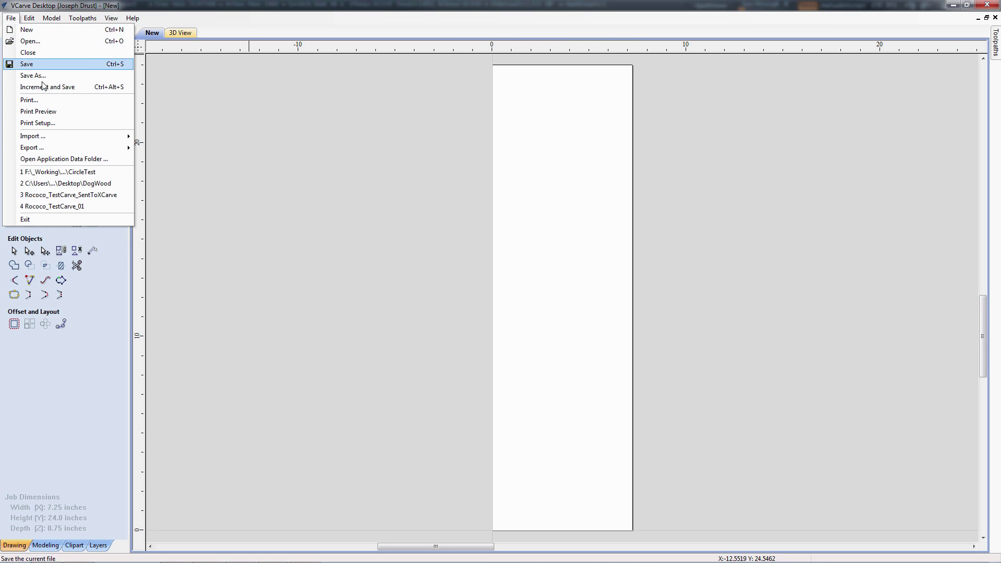
mouse_move(96, 138)
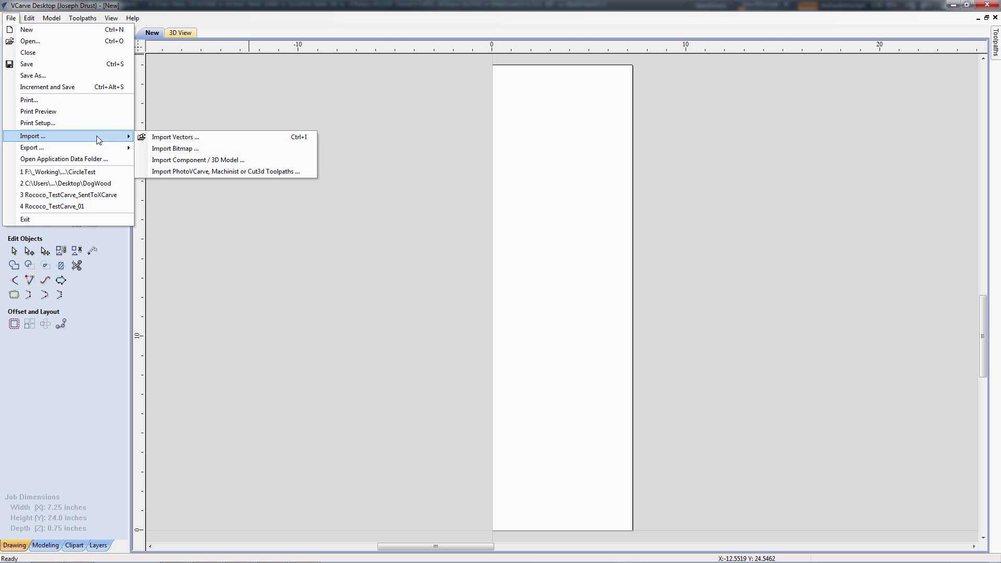
left_click(243, 164)
left_click(371, 241)
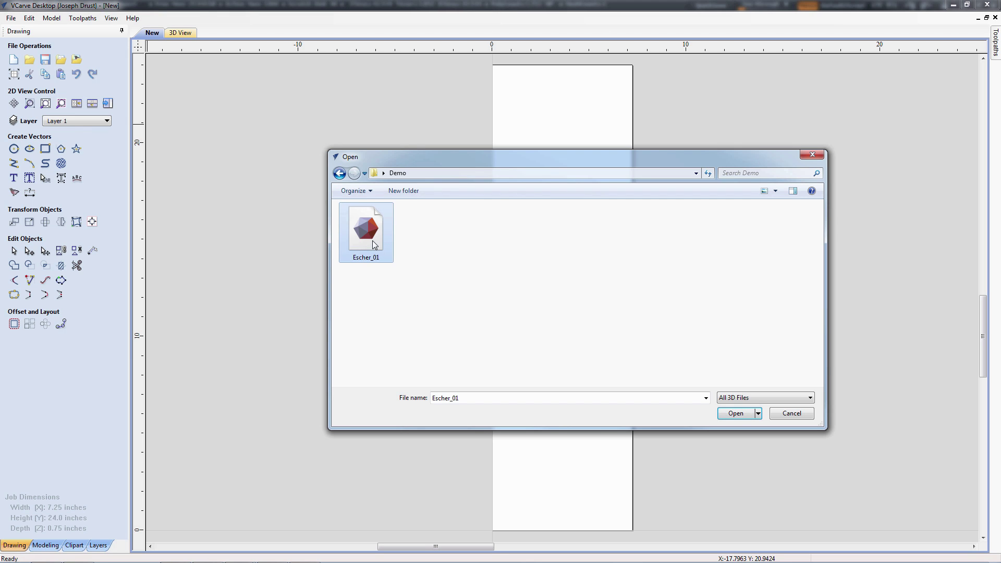
double_click(367, 239)
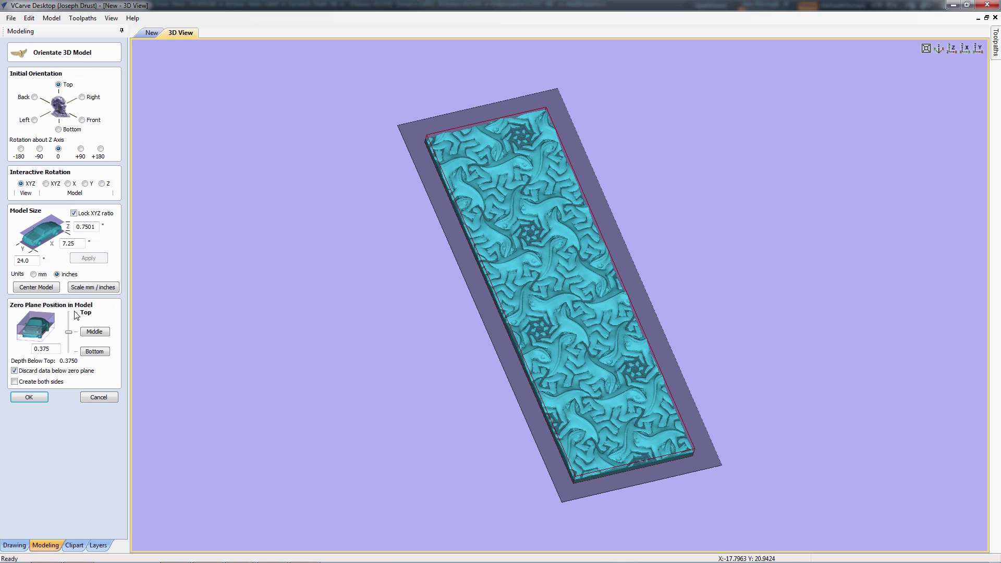
left_click(92, 353)
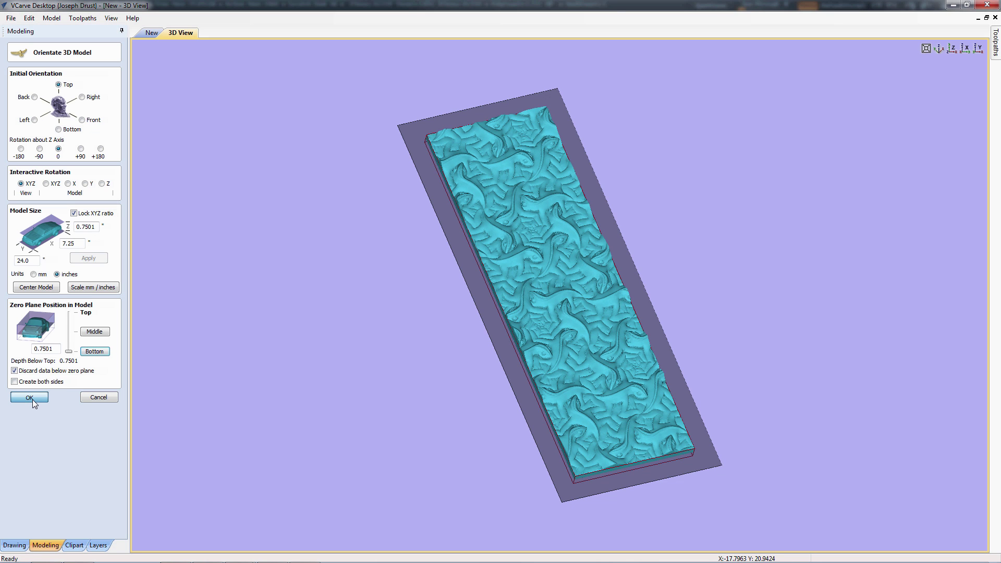
key("Return")
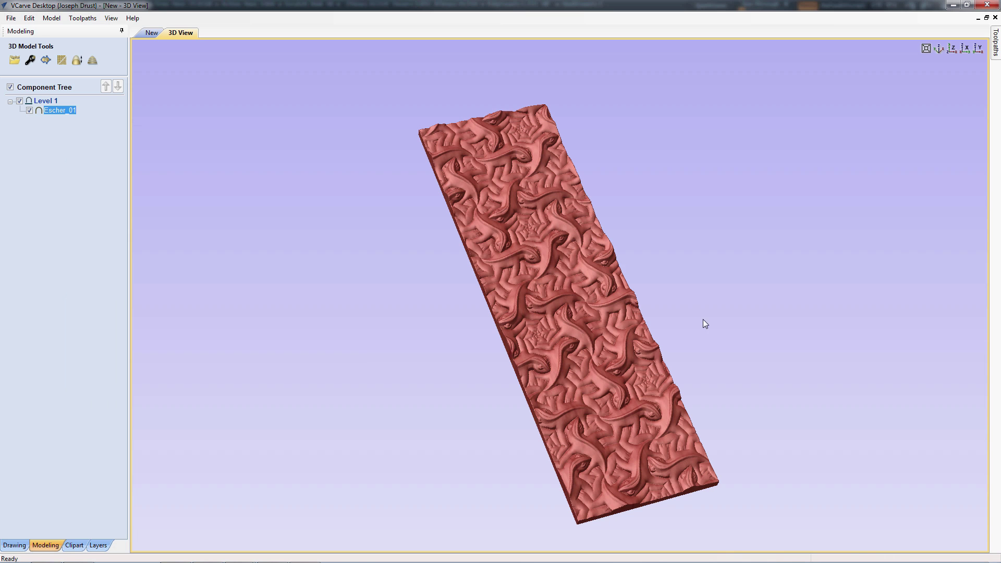
- Calculate a 3D roughing toolpath for the imported relief using the Rough 46294 - 1/4 Straight Angle Ball Tip tool
left_click_drag(721, 296, 554, 398)
left_click_drag(594, 467, 480, 330)
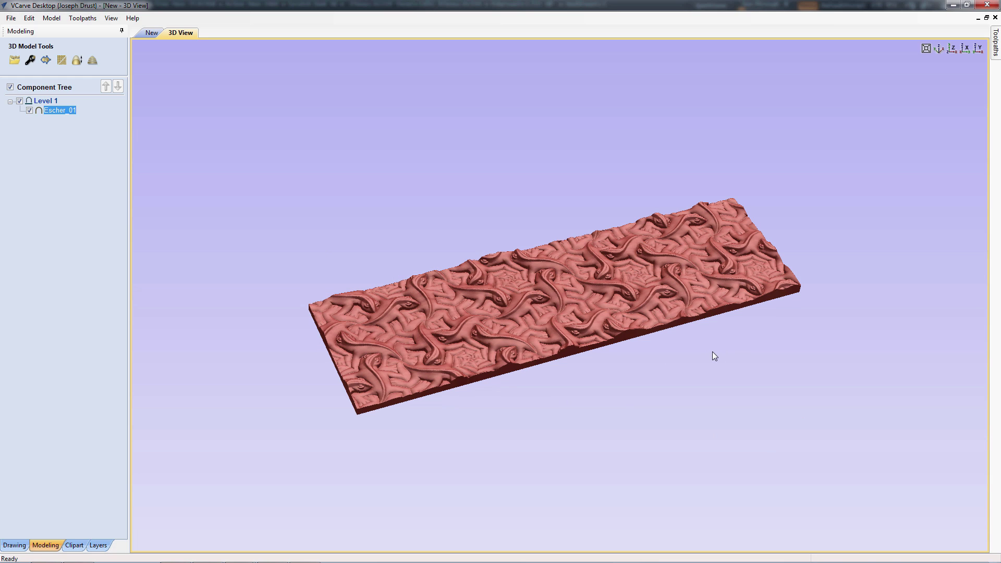
left_click(995, 51)
left_click(983, 31)
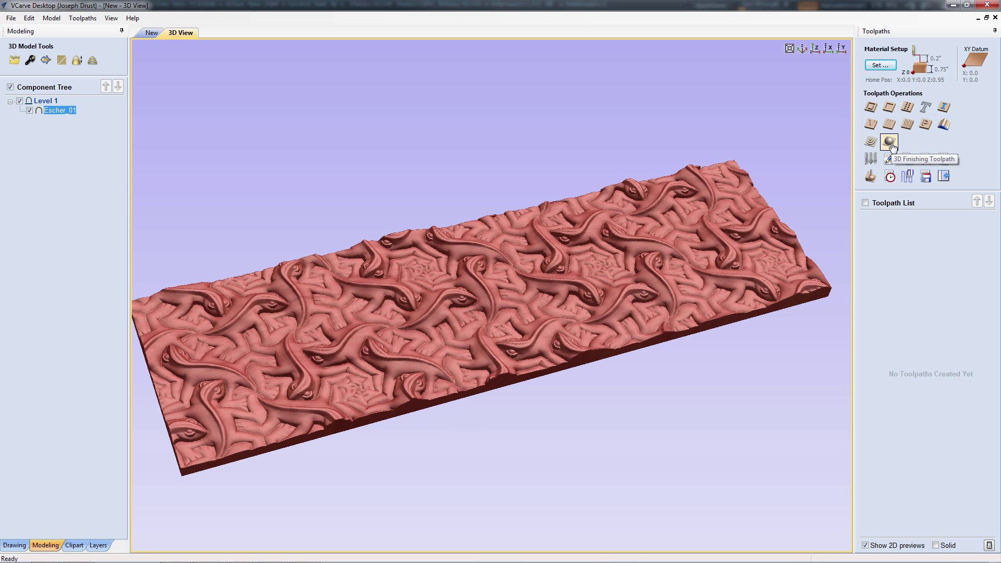
left_click(870, 145)
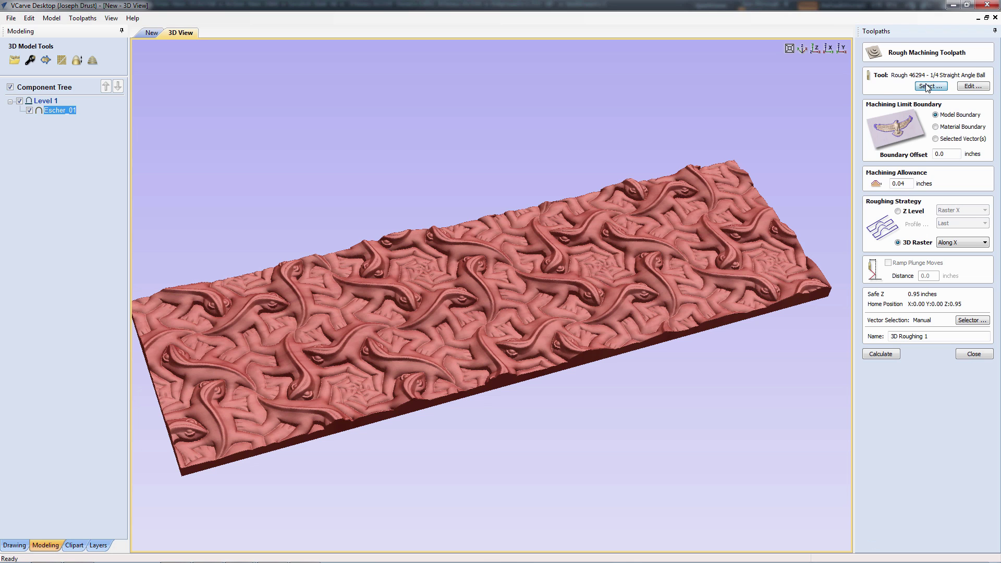
left_click(927, 87)
left_click_drag(412, 388, 378, 394)
left_click(396, 187)
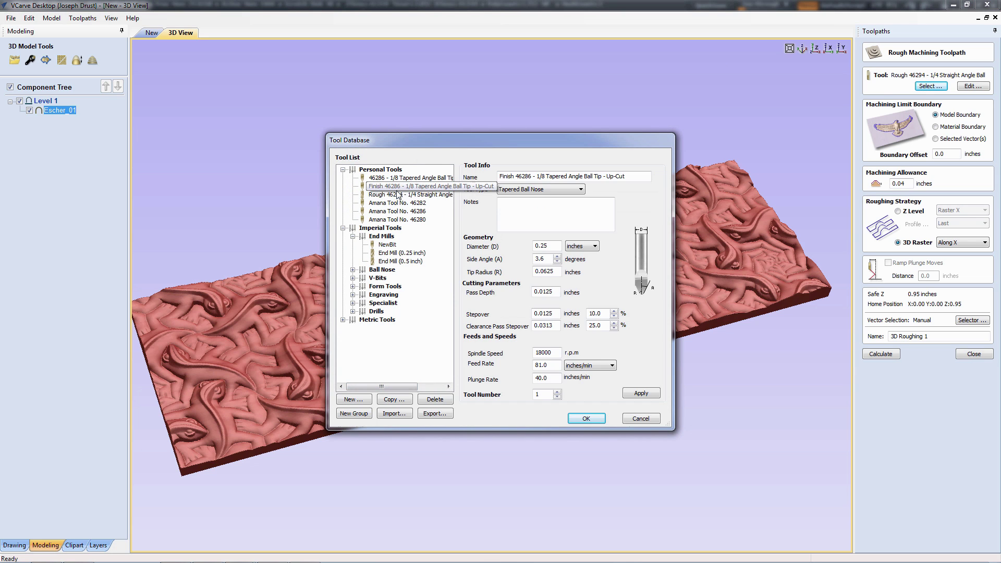
left_click(399, 194)
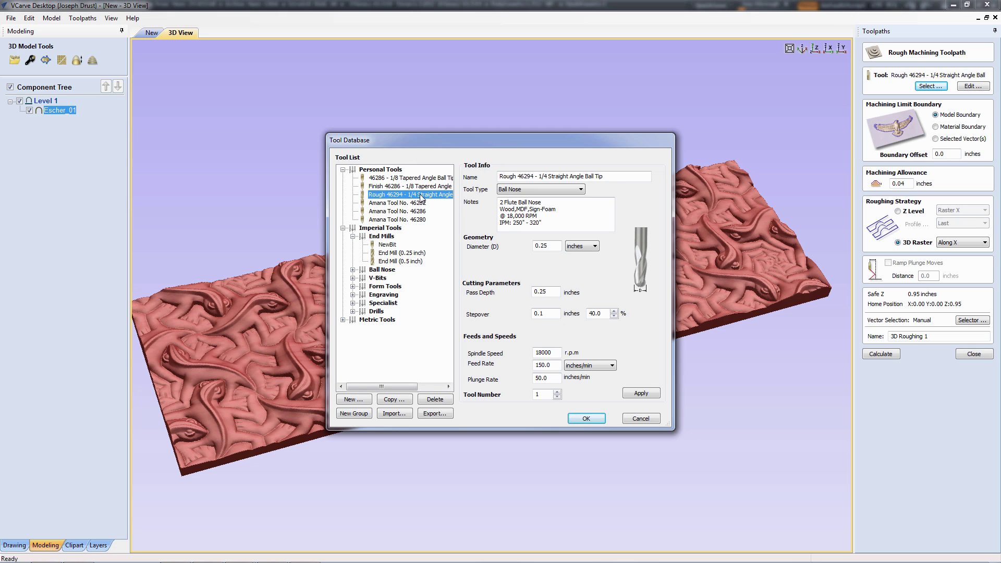
left_click(420, 196)
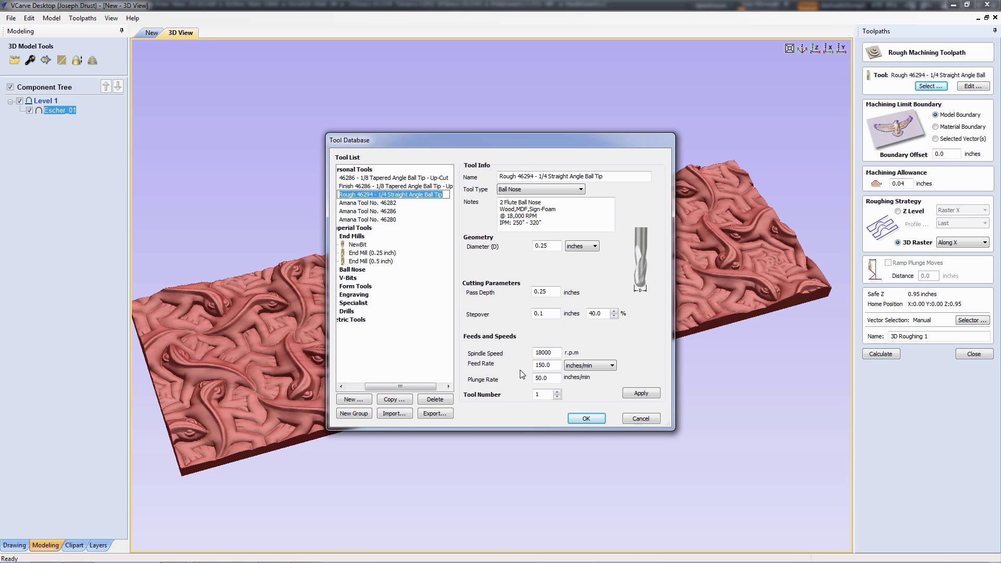
left_click(587, 418)
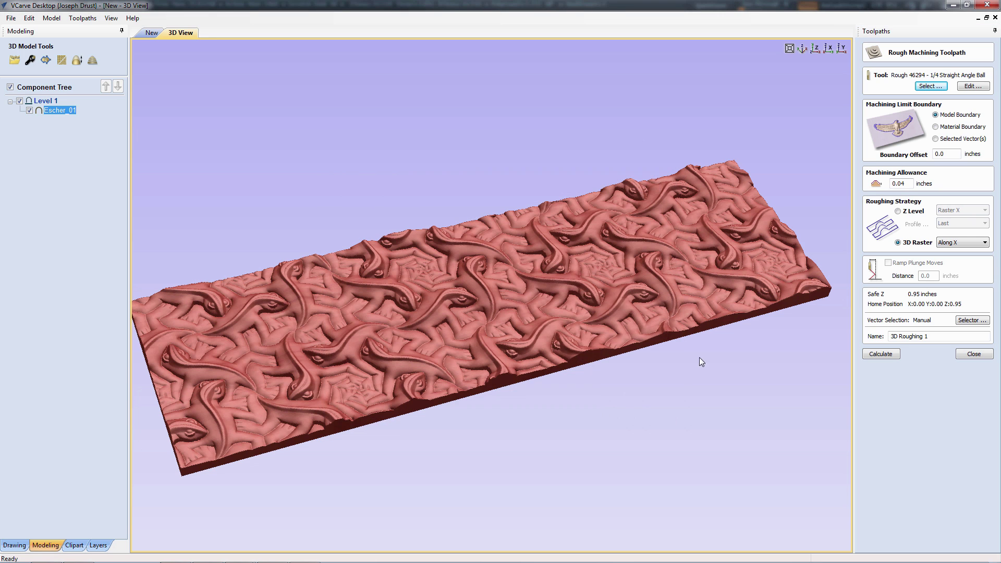
left_click(881, 354)
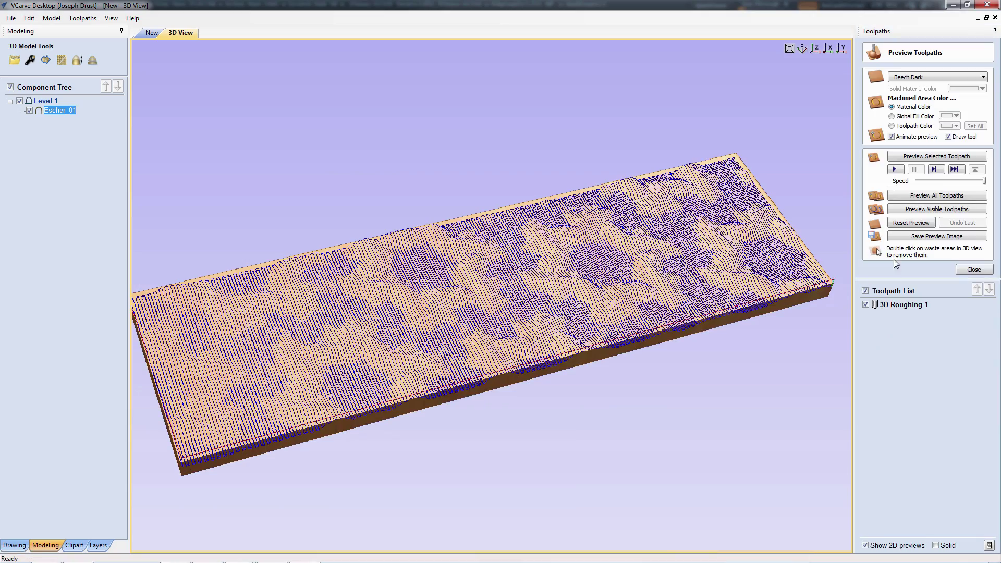
mouse_move(659, 114)
left_mouse_down()
mouse_move(659, 167)
mouse_move(659, 89)
mouse_move(674, 122)
left_mouse_up()
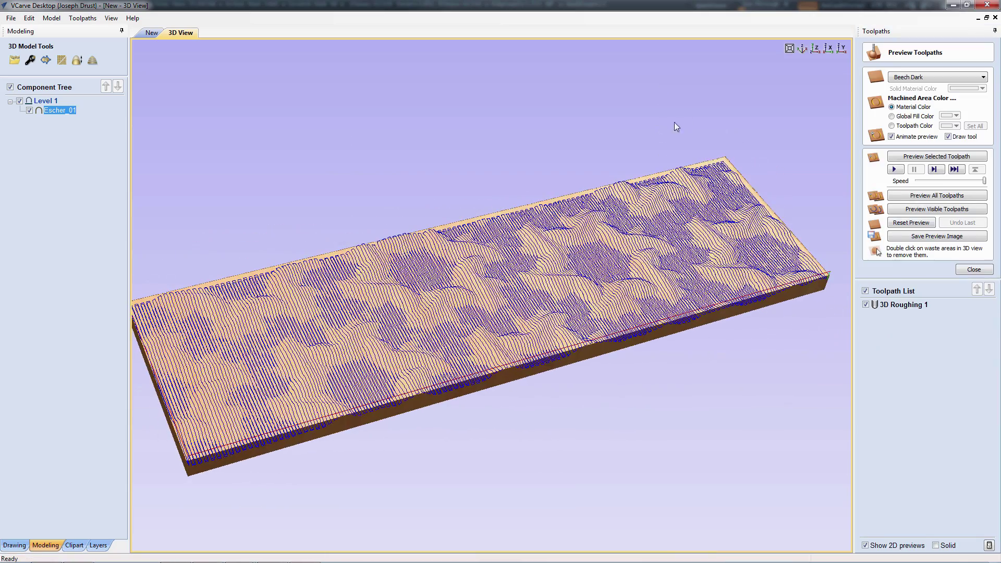
- Preview all toolpaths on the material and inspect the simulated roughing cut of the relief
left_click(902, 199)
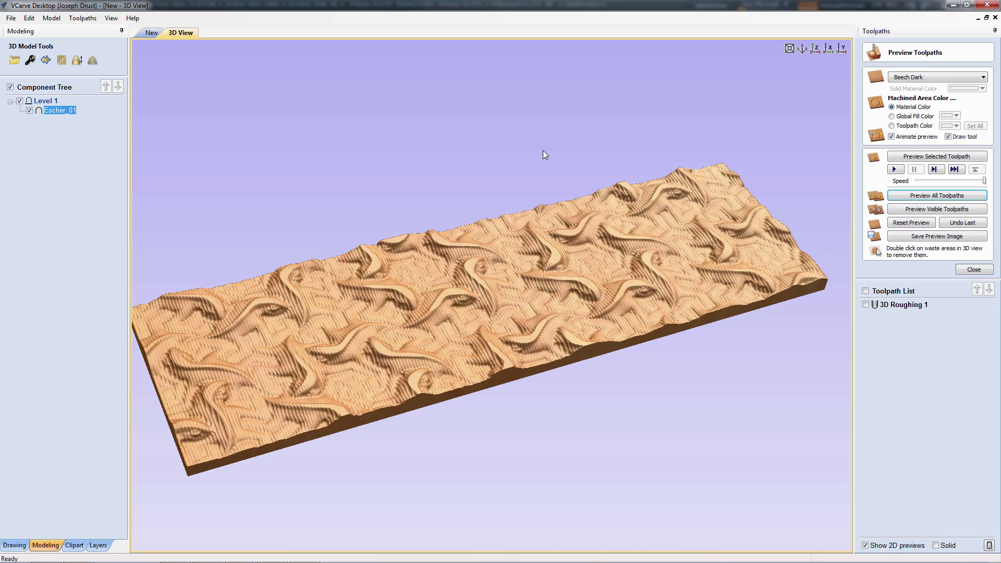
left_click_drag(543, 151, 522, 183)
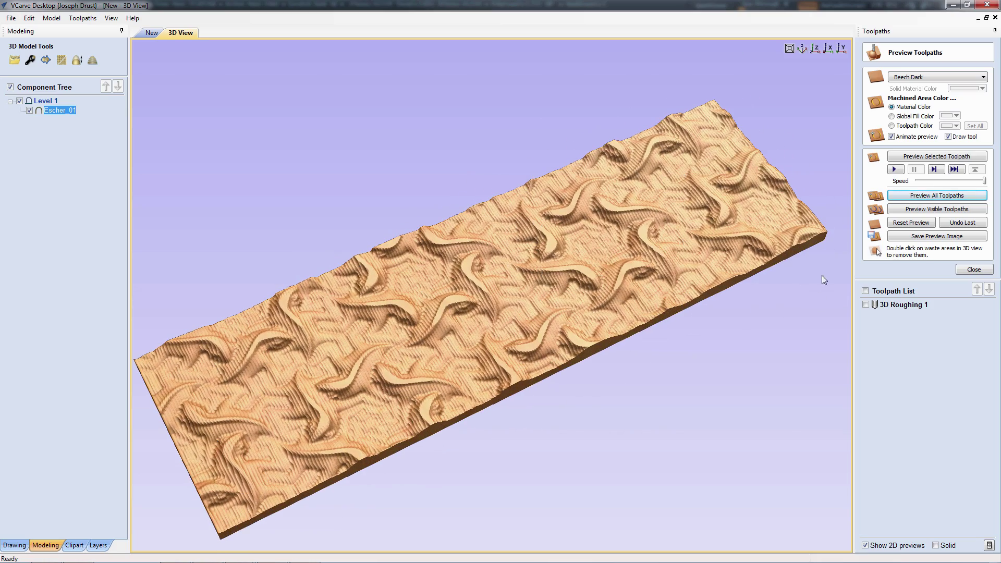
left_click_drag(749, 396, 566, 372)
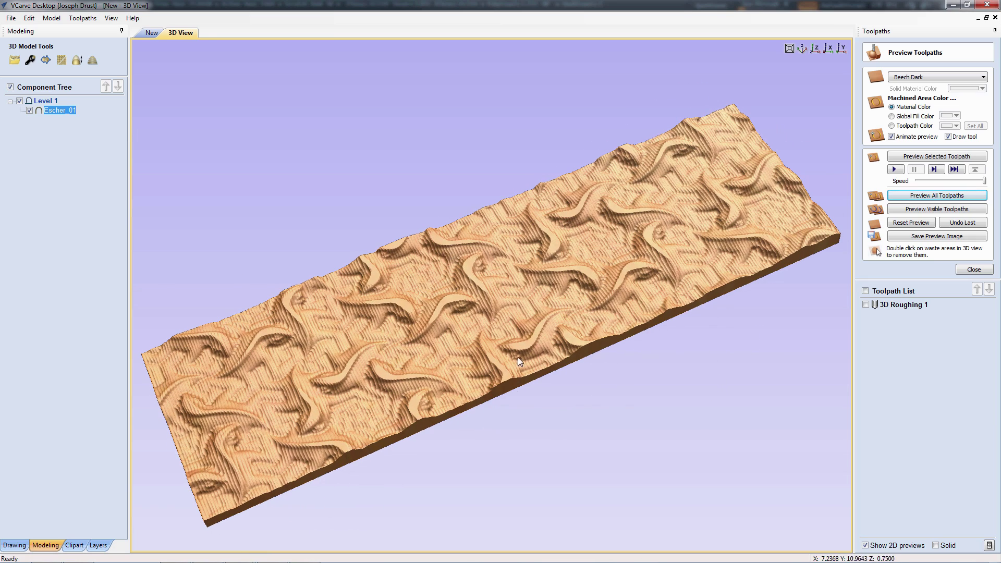
left_click(965, 270)
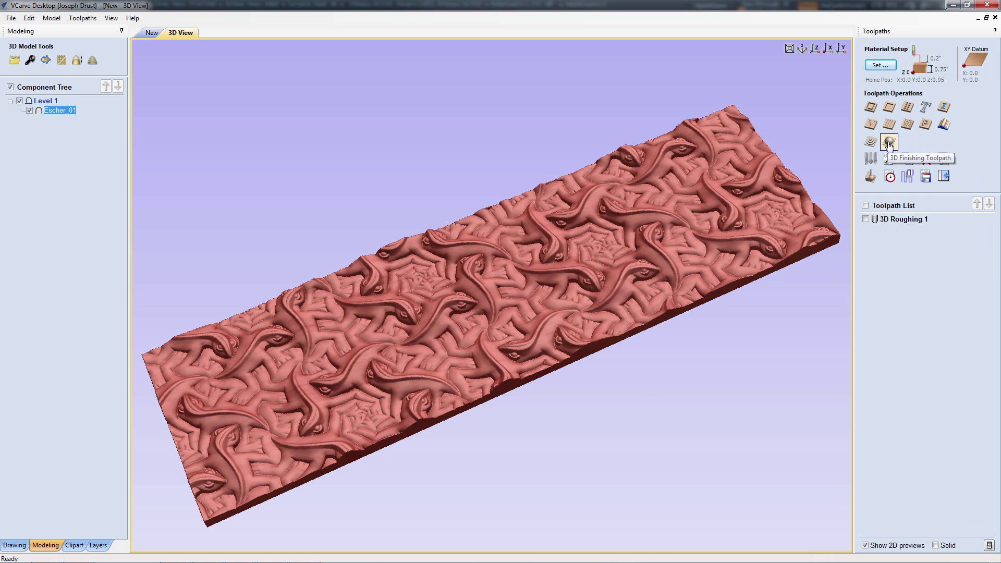
- Calculate a 3D finishing toolpath for the relief using the Finish 46286 - 1/8 Tapered Angle Ball Tip - Up-Cut tool
left_click(889, 142)
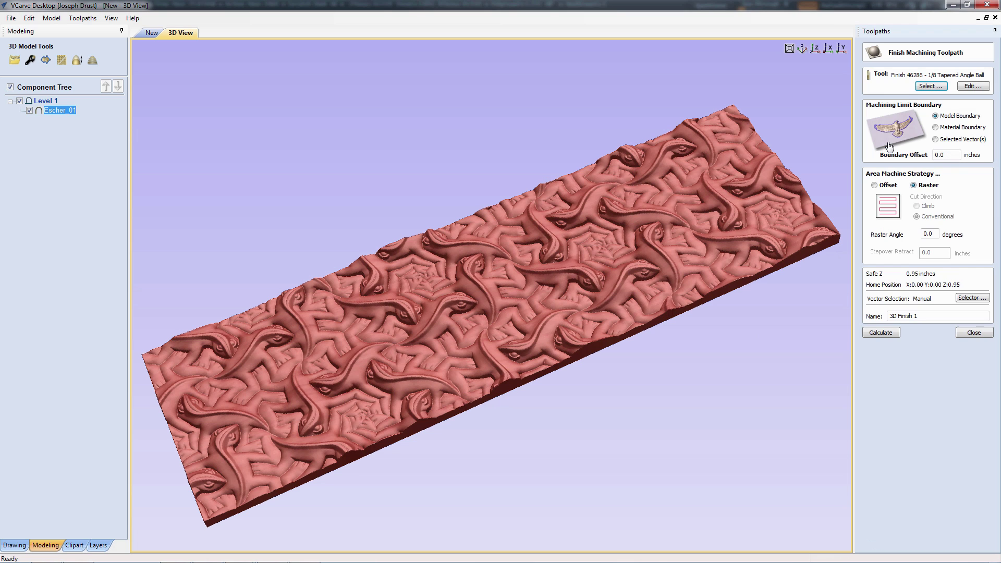
left_click(931, 86)
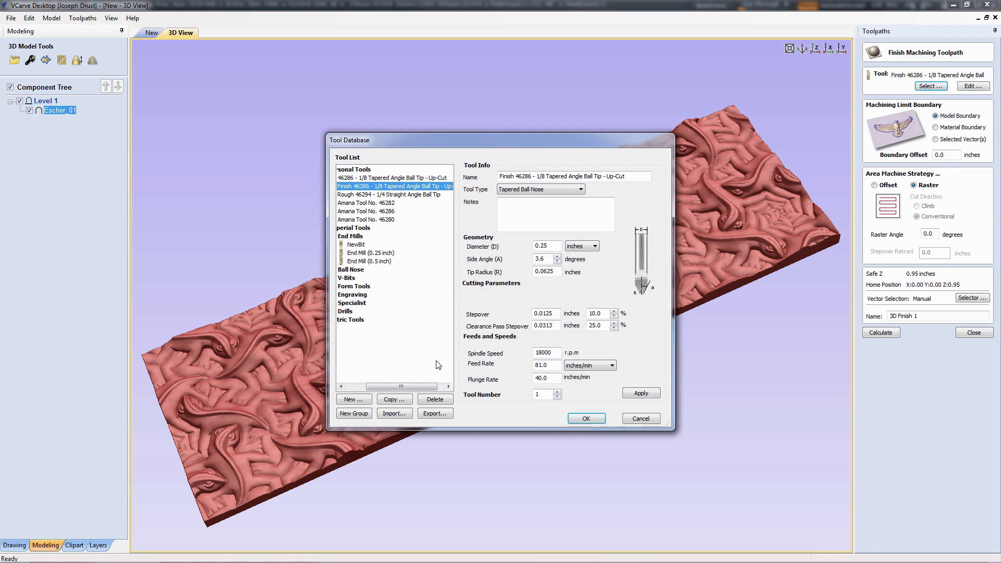
left_click_drag(414, 387, 394, 386)
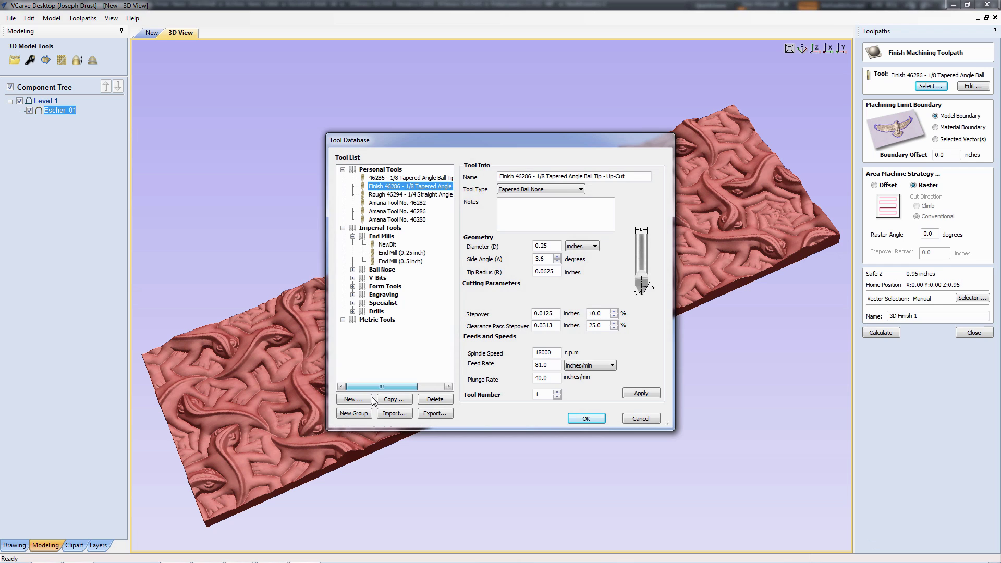
left_click(417, 187)
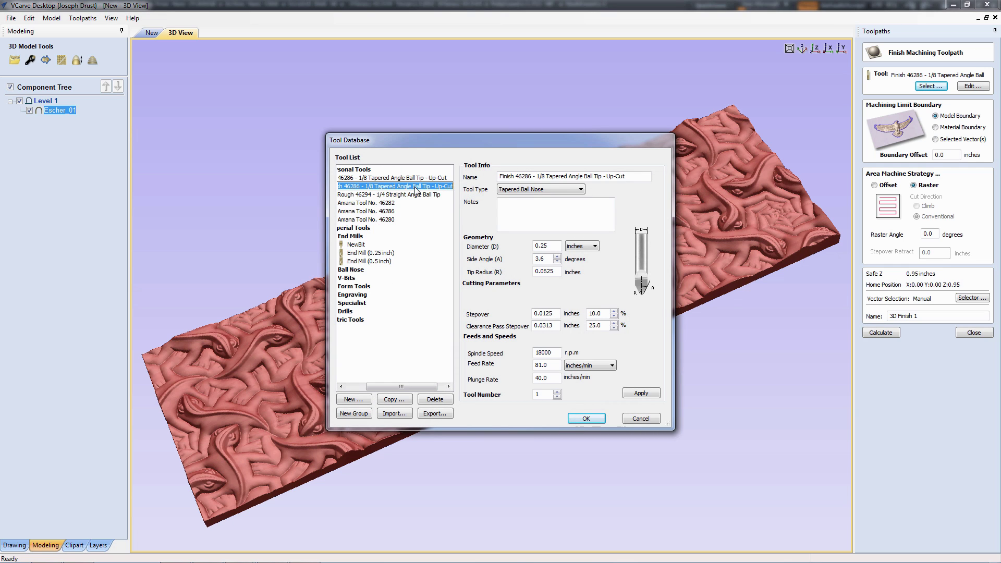
left_click(597, 422)
left_click(887, 332)
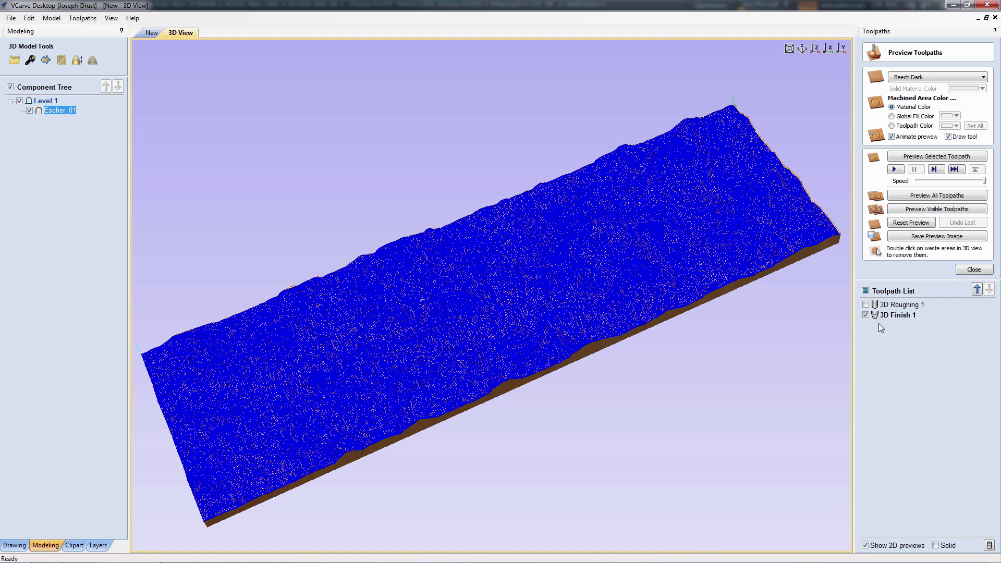
- Reset the preview, simulate all toolpaths from the uncut block and inspect the finished relief
left_click(904, 225)
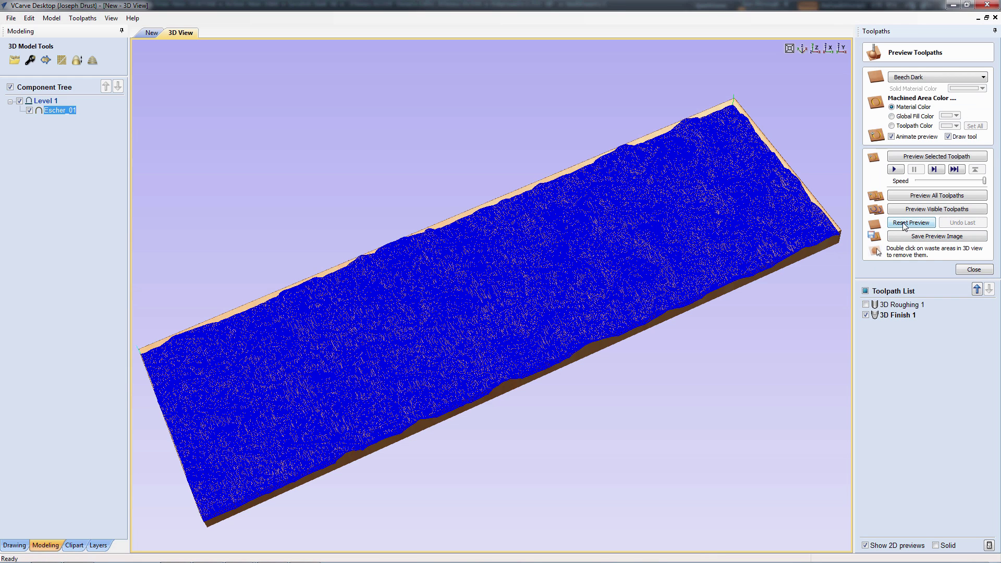
left_click(905, 196)
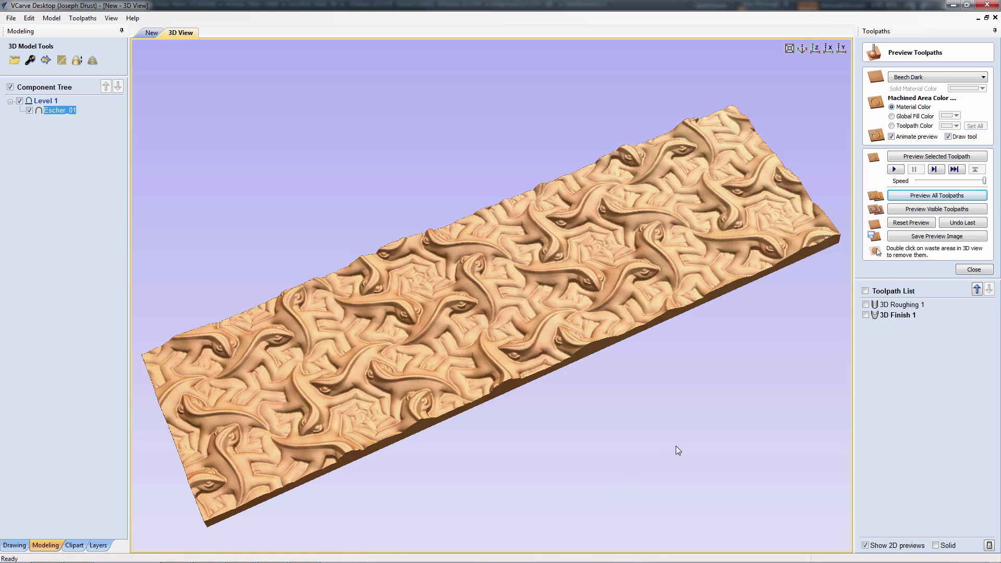
left_click_drag(676, 446, 604, 438)
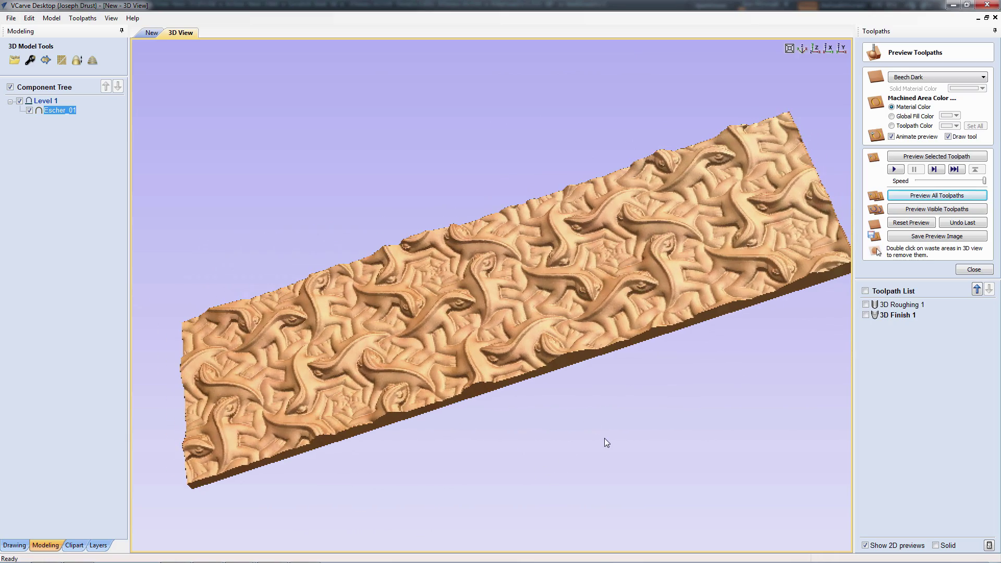
left_click(974, 269)
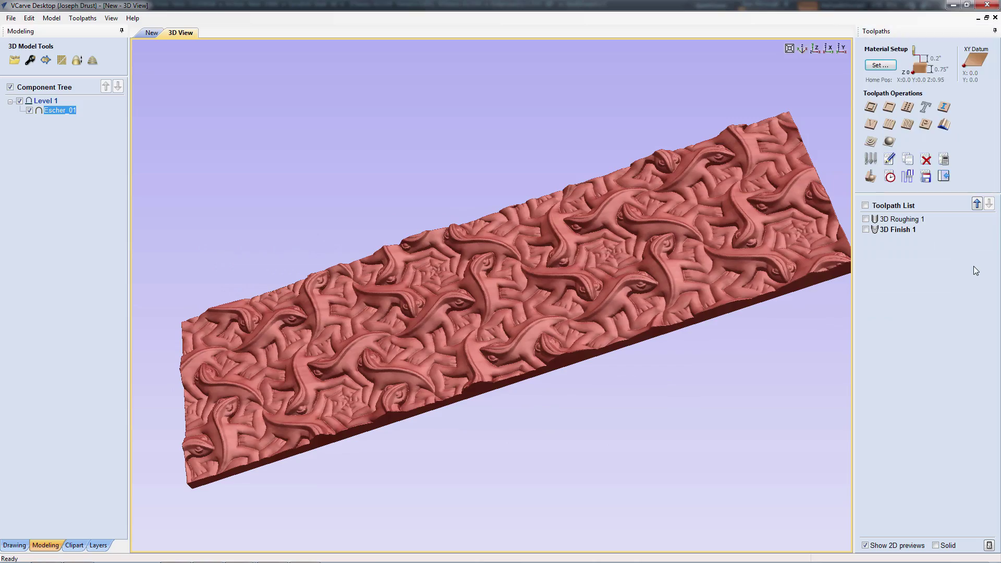
- Review the toolpaths summary with the estimated machining times for the roughing and finishing passes
left_click(889, 177)
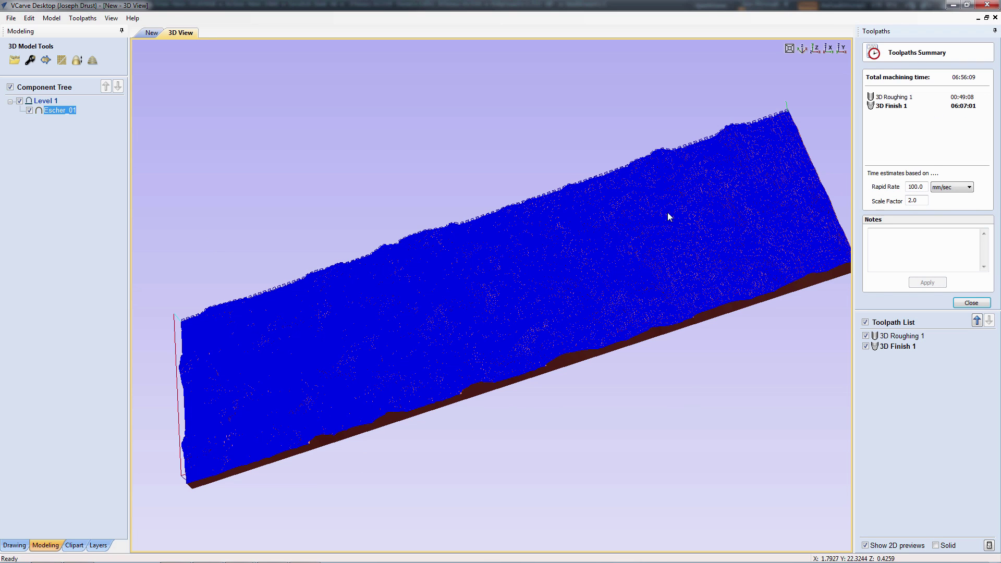
mouse_move(906, 106)
left_click(971, 303)
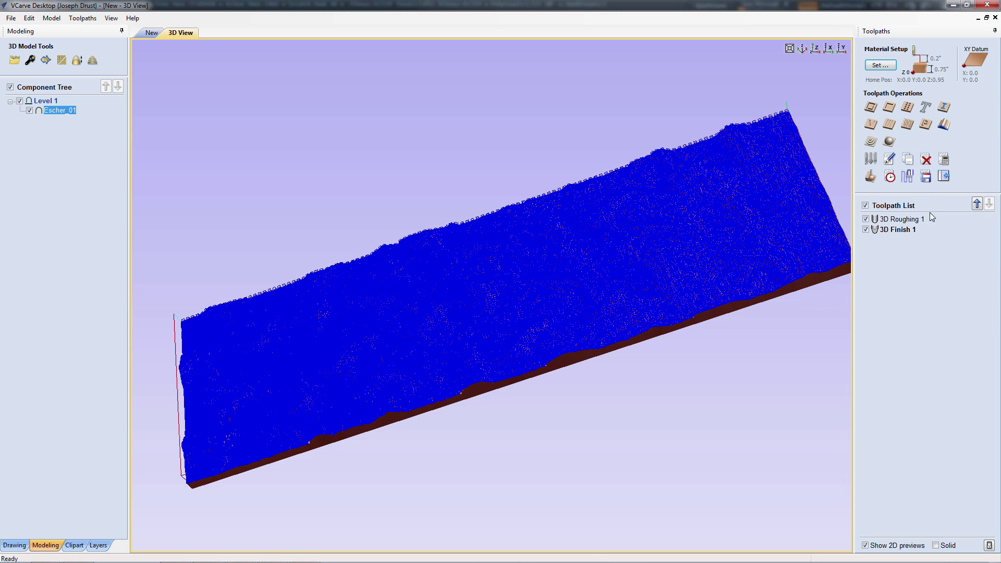
- Examine the toolpath saving options and the list of available post processors for the finishing toolpath
left_click(925, 178)
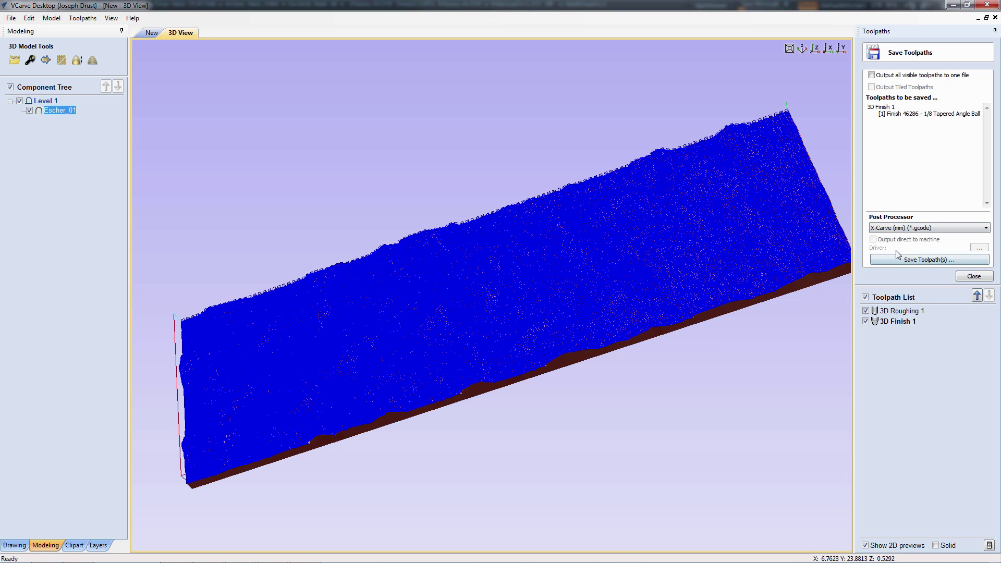
left_click(900, 228)
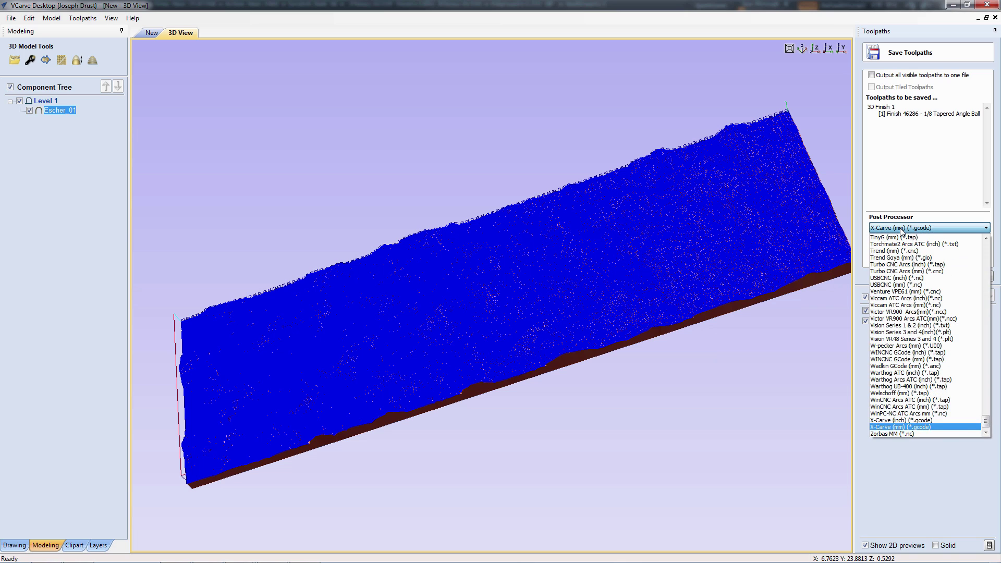
left_click(767, 373)
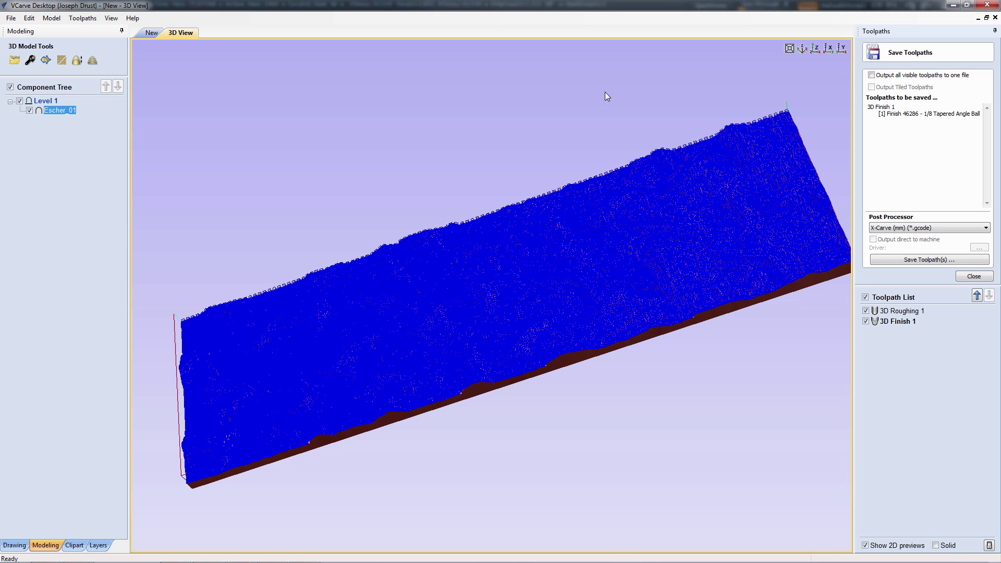
left_click(973, 276)
- Preview all toolpaths once more, close VCarve Desktop and return to ZBrush
left_click(868, 175)
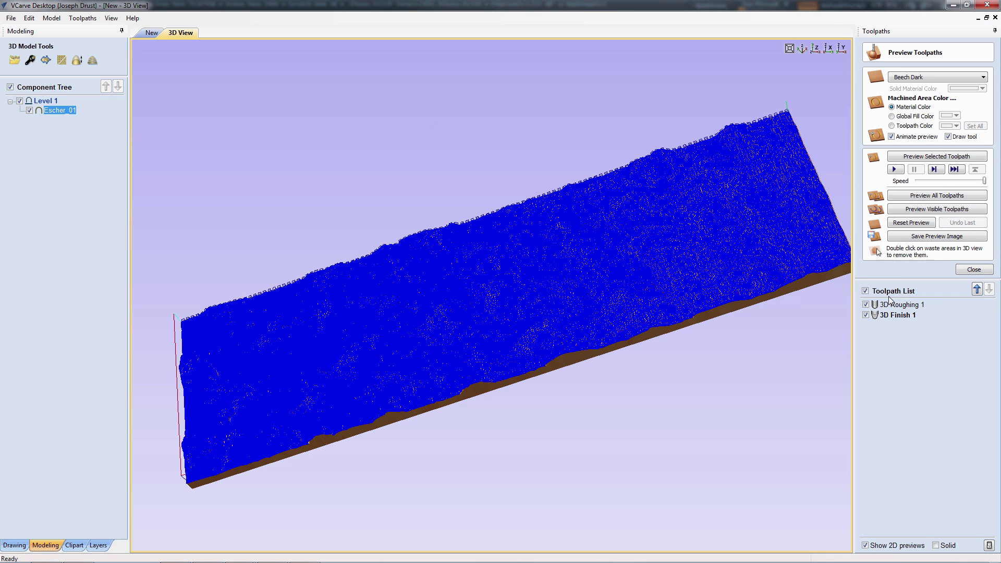
left_click(903, 201)
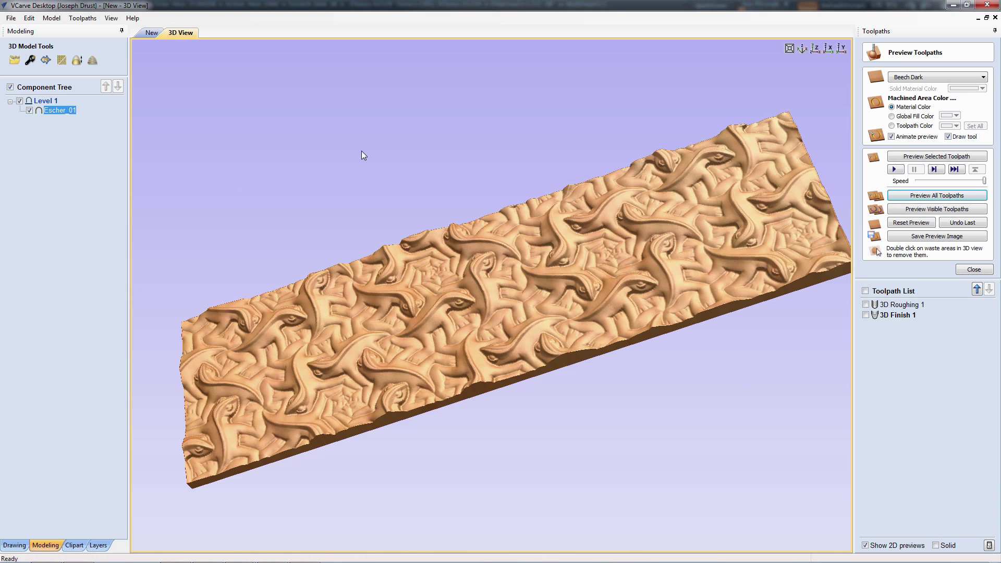
left_click(986, 5)
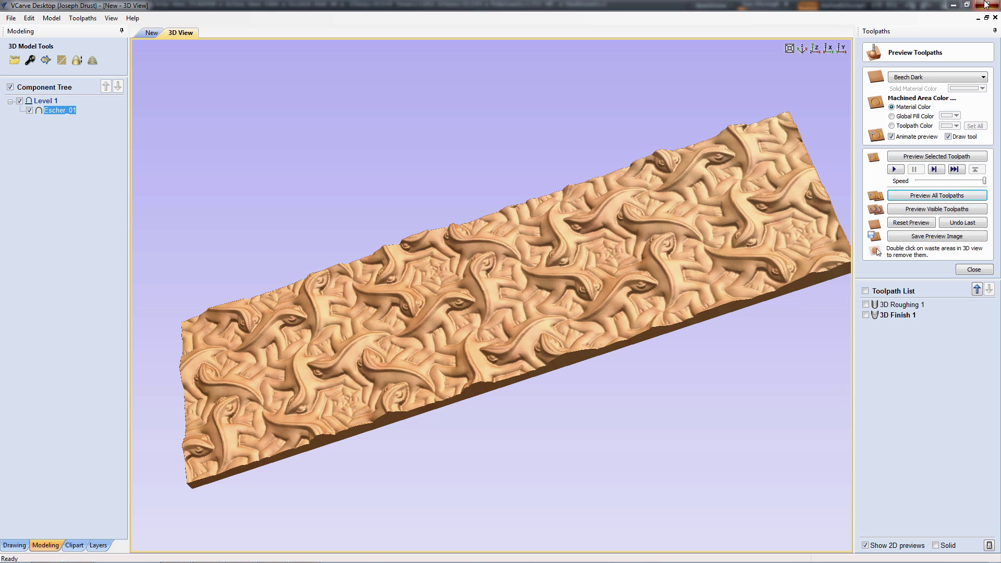
left_click(506, 311)
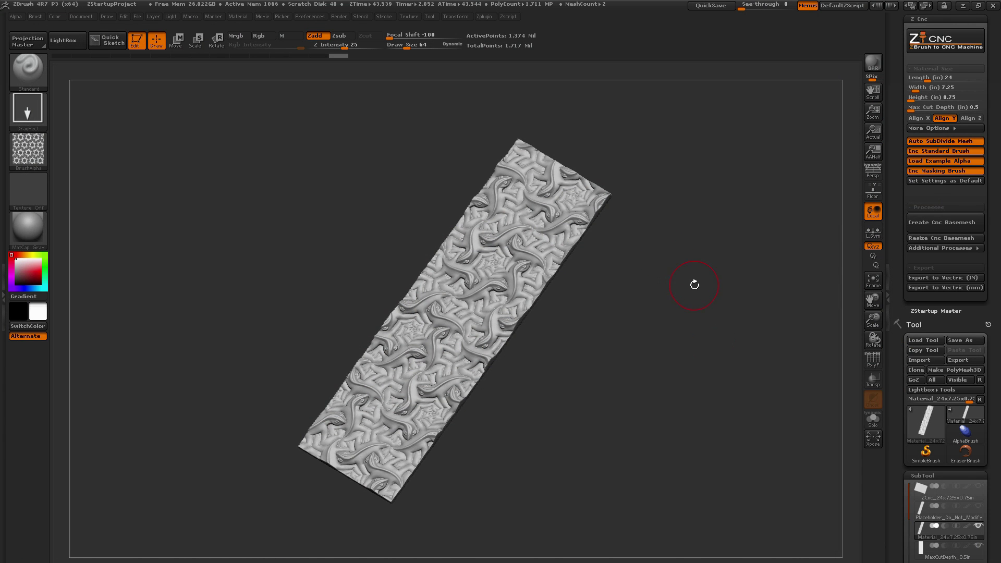
- Turn off Cnc Standard Brush and Load Example Alpha, and create a new CNC base mesh from the material size settings
left_click(944, 150)
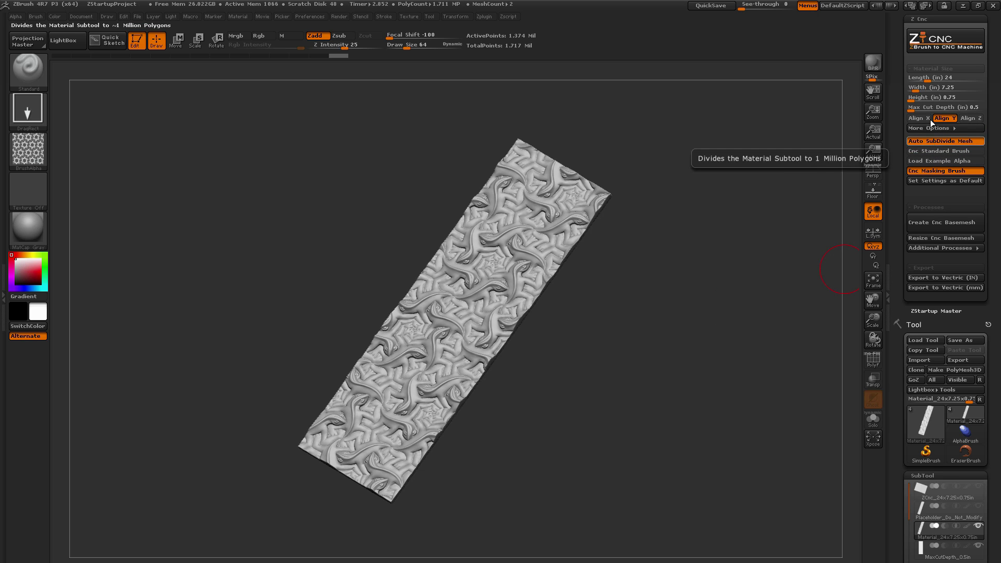
left_click(928, 97)
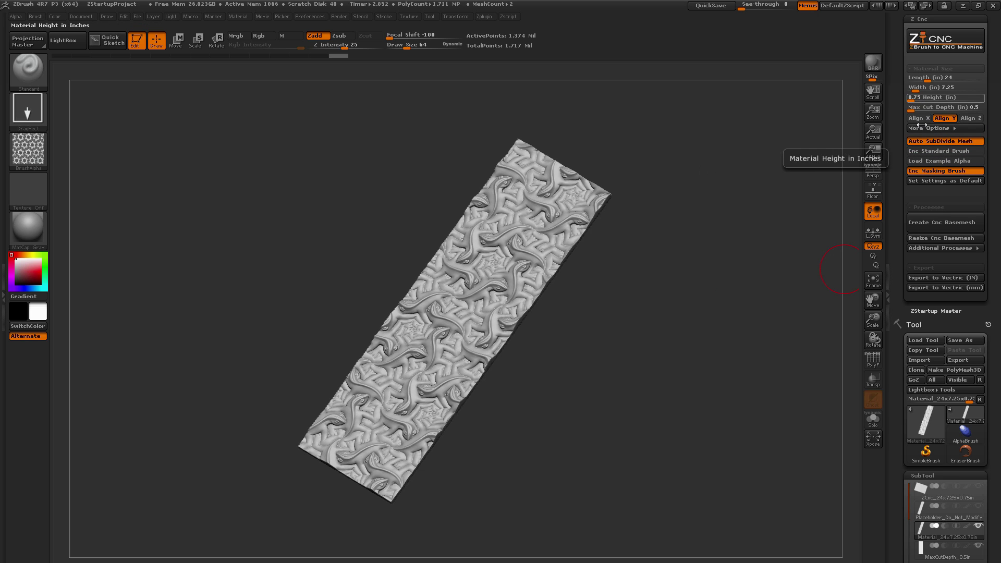
left_click(934, 223)
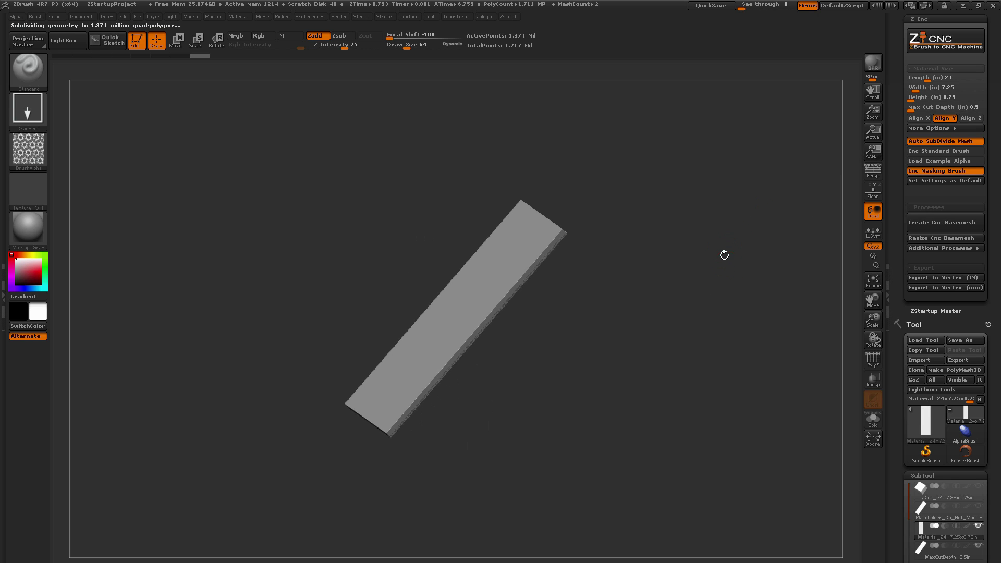
- Choose the ClayBuildup brush and reduce its alpha's horizontal and vertical tiling to a single tile
key("b")
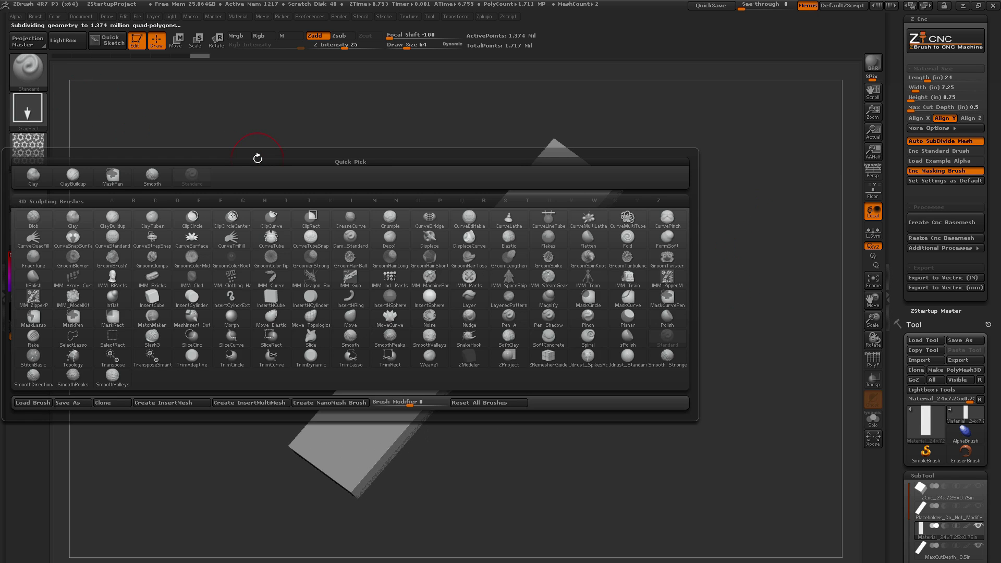
key("c")
key("b")
mouse_move(42, 155)
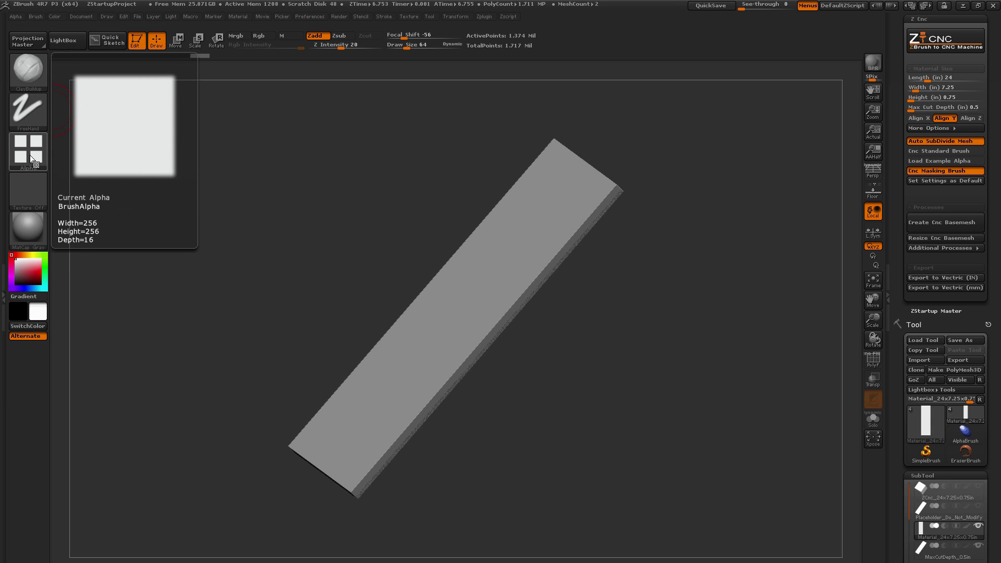
mouse_move(26, 85)
left_click(15, 16)
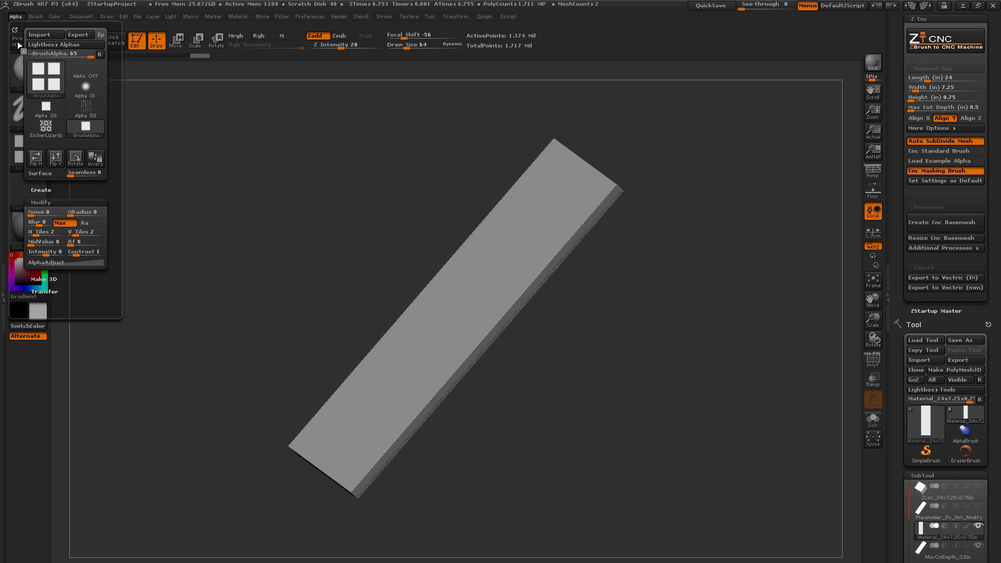
left_click_drag(61, 236, 31, 236)
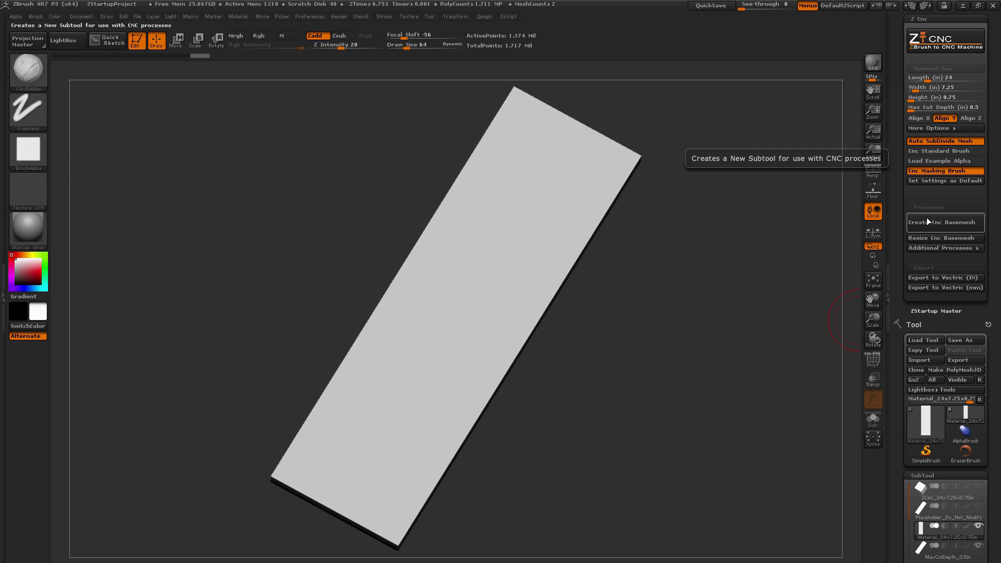
- Expand the additional CNC processes and examine the Masking to Geometry options
left_click(931, 246)
left_click_drag(895, 286, 895, 226)
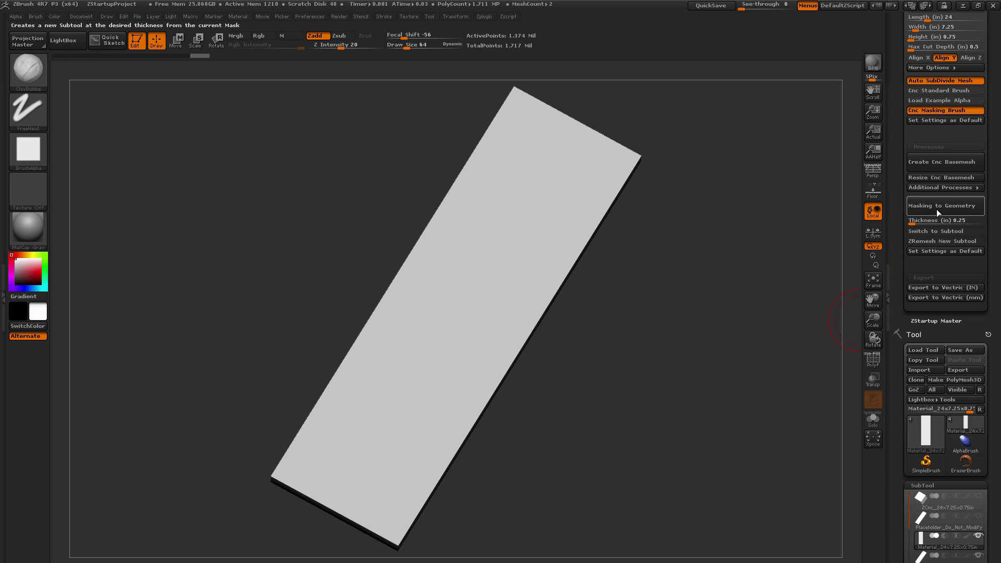
left_click_drag(739, 326, 672, 207)
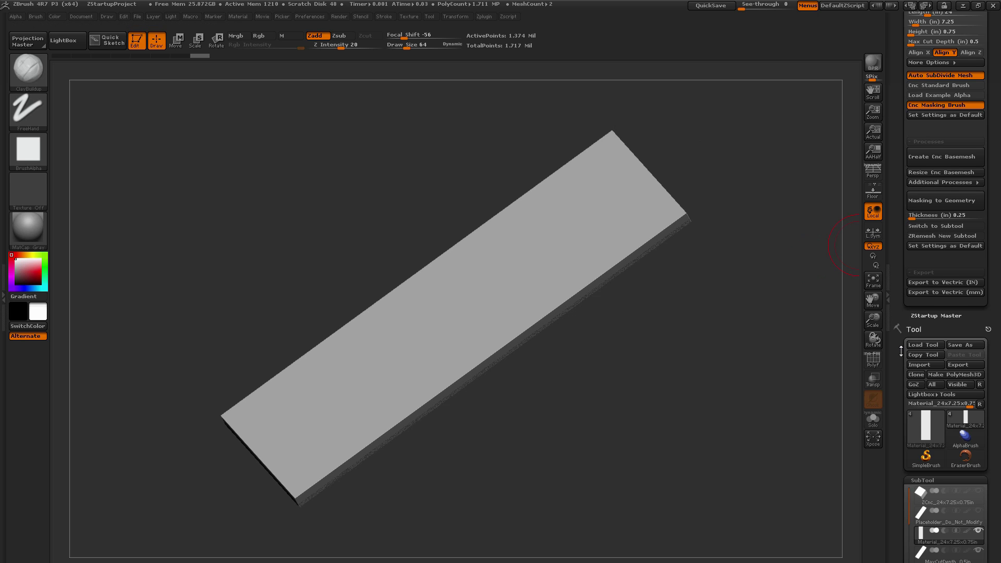
- Select the MaxCutDepth_0.5in subtool and hide the Material_24x7.25x0.75in subtool to show the cut depth mesh alone
left_click_drag(901, 365, 901, 257)
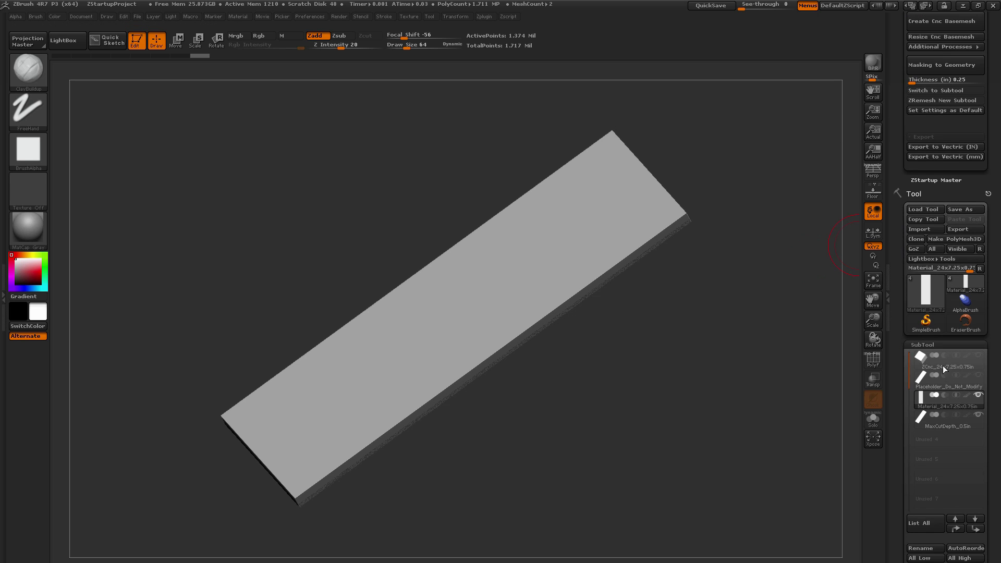
left_click(961, 423)
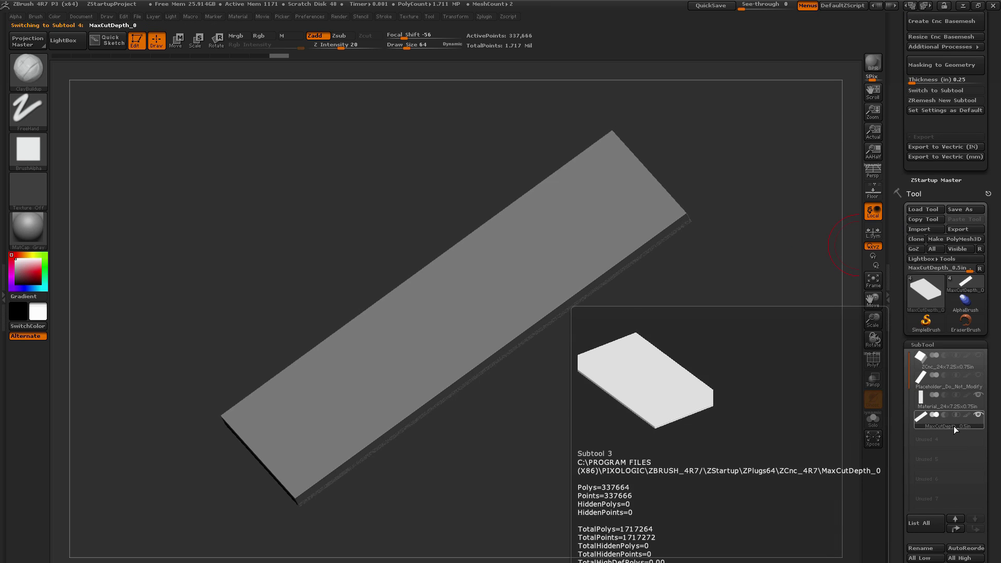
left_click(979, 396)
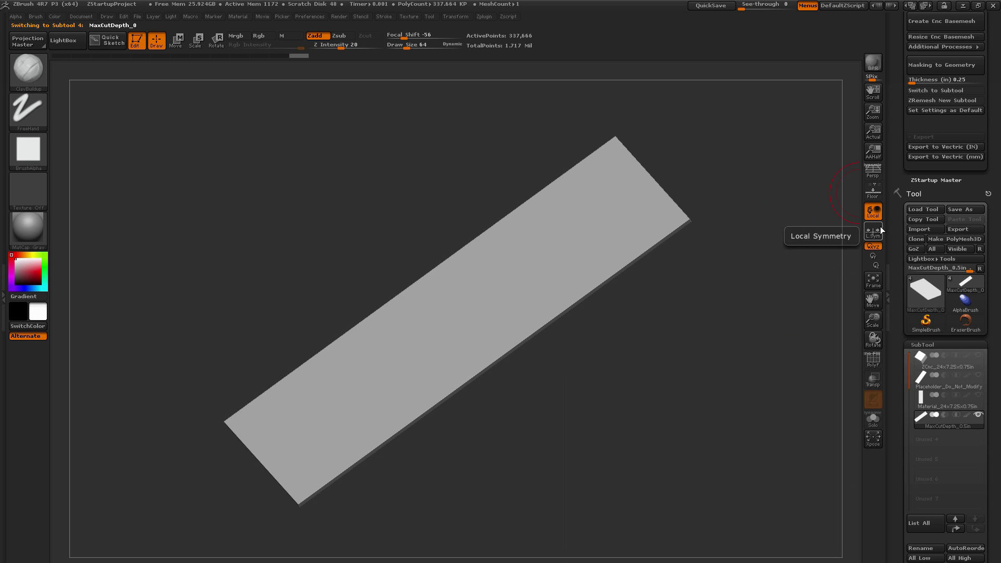
mouse_move(765, 202)
left_mouse_down()
mouse_move(764, 230)
mouse_move(739, 214)
mouse_move(740, 317)
left_mouse_up()
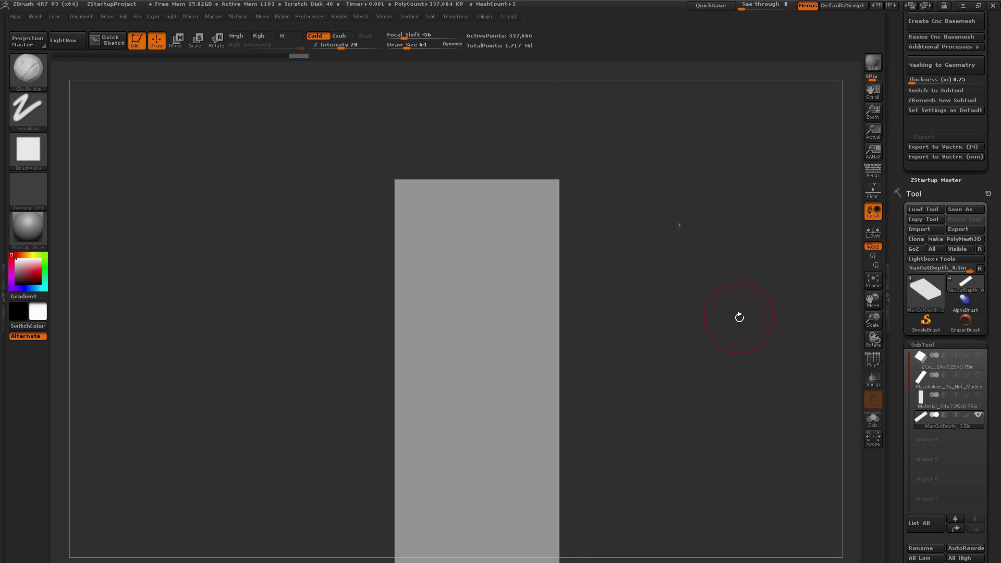
- Set the draw size to 28 and paint an S-shaped mask and two separate mask dots on the MaxCutDepth_0.5in mesh
key("space")
left_click_drag(528, 267, 521, 266)
mouse_move(635, 235)
left_mouse_down()
mouse_move(674, 200)
mouse_move(618, 177)
left_mouse_up()
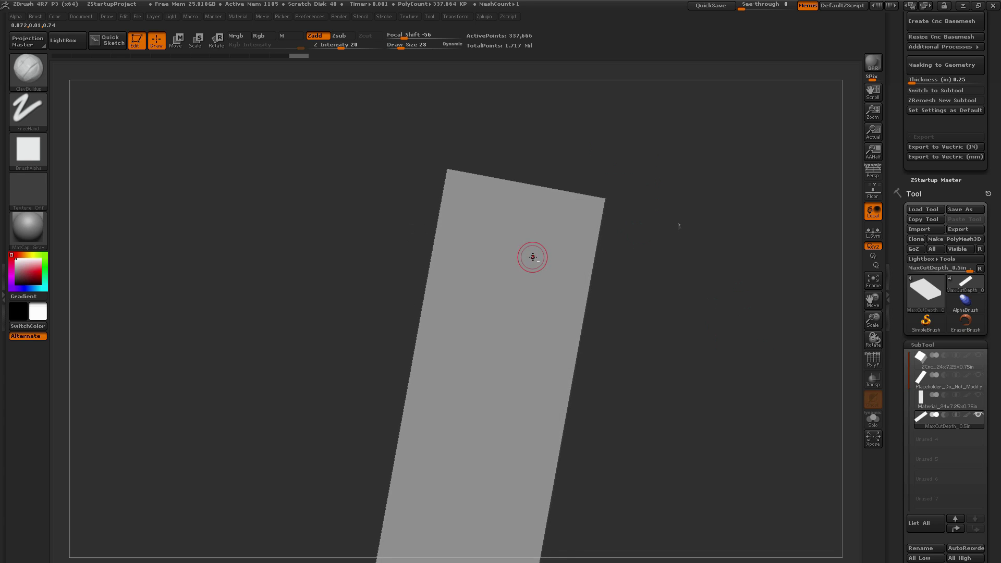
mouse_move(542, 228)
left_mouse_down("ctrl")
mouse_move(521, 252)
mouse_move(537, 312)
mouse_move(509, 341)
mouse_move(523, 334)
mouse_move(511, 359)
mouse_move(534, 344)
mouse_move(550, 310)
mouse_move(540, 262)
mouse_move(552, 247)
mouse_move(542, 230)
mouse_move(512, 264)
mouse_move(531, 295)
mouse_move(520, 334)
mouse_move(487, 349)
left_mouse_up("ctrl")
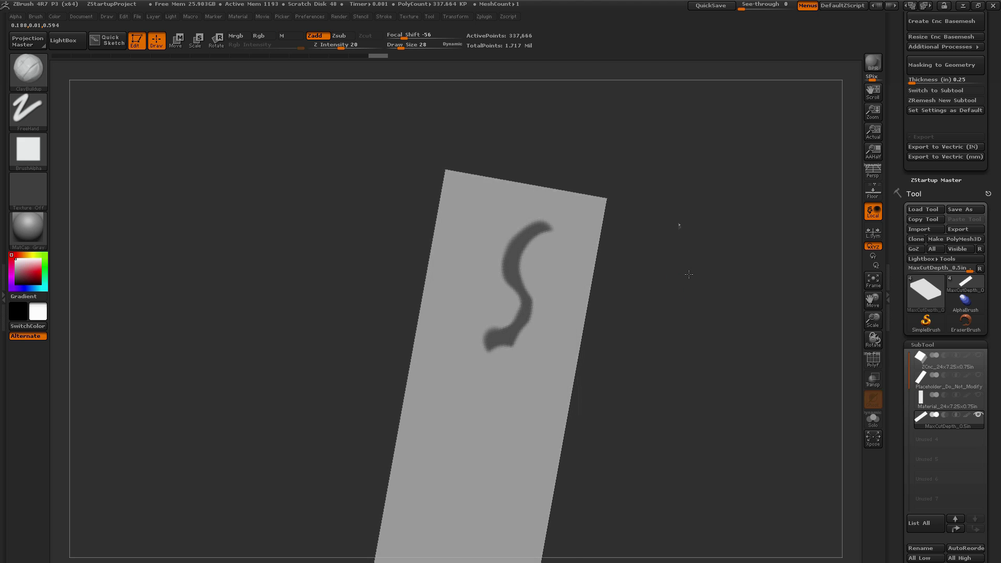
left_click_drag(689, 274, 666, 145)
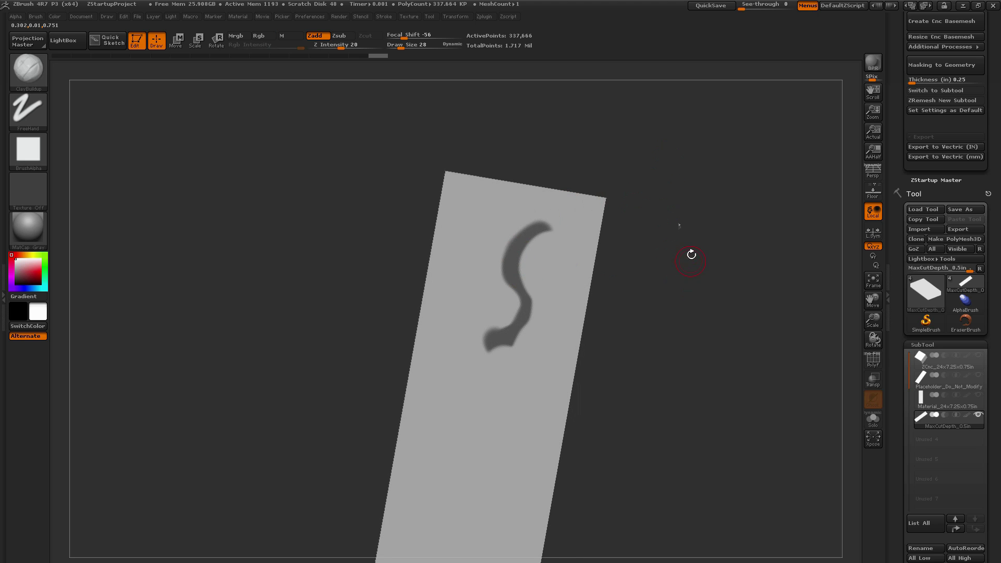
left_click(447, 429, "ctrl")
left_click(446, 326, "ctrl")
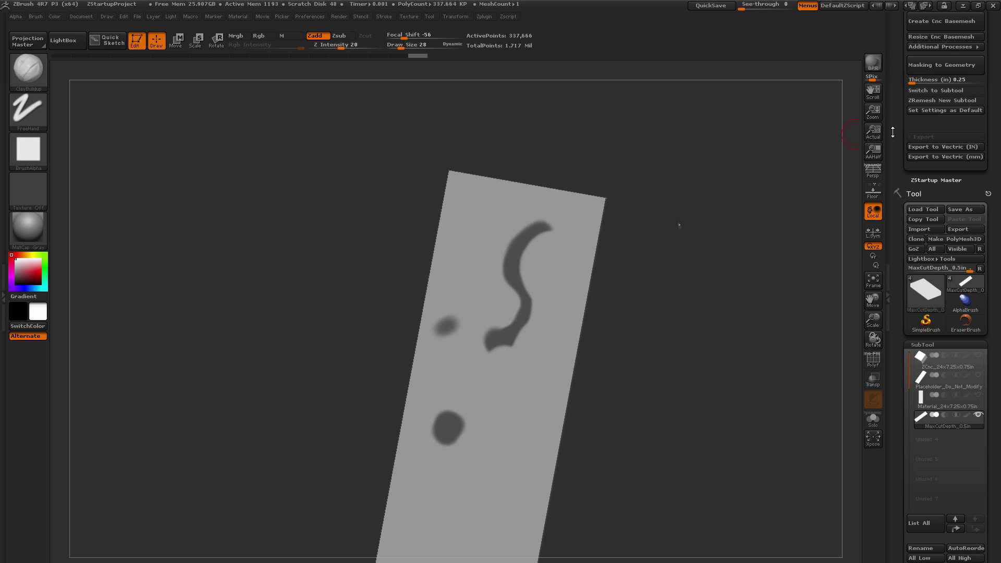
- Generate geometry from the painted mask at a thickness of 0.25 in and check its height from the side
scroll(939, 104, "up", 2)
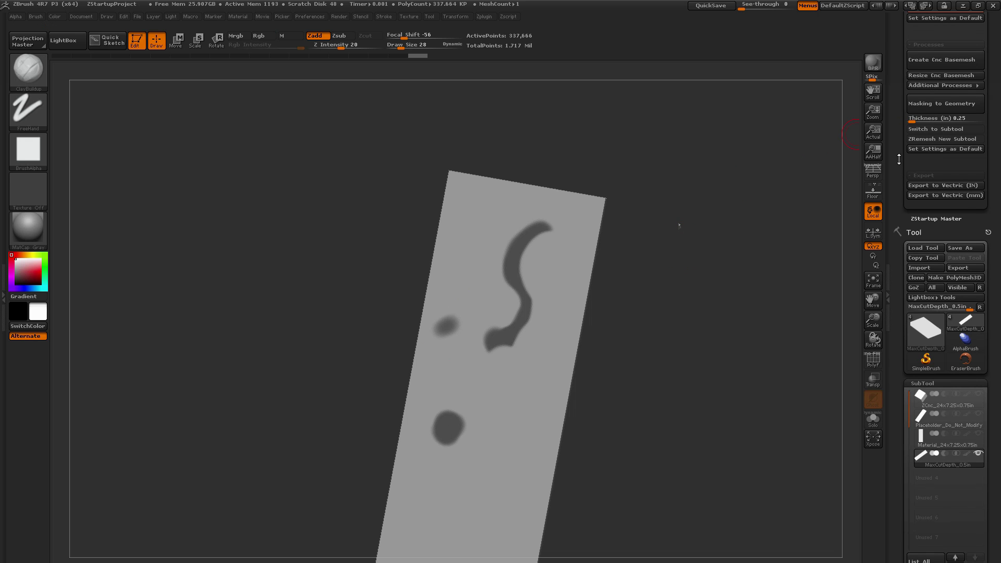
left_click(949, 105)
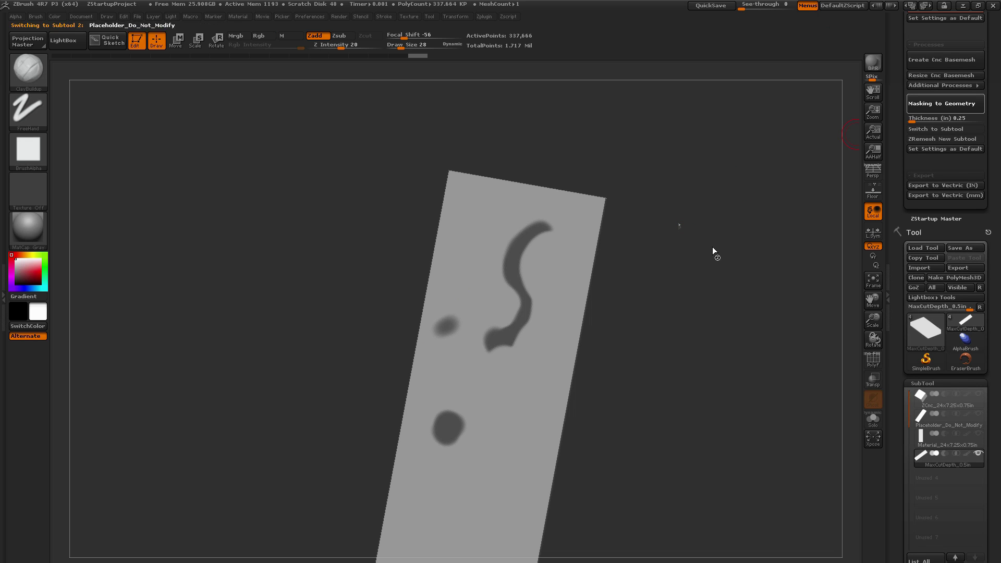
left_click_drag(694, 277, 583, 318)
left_click_drag(629, 284, 653, 248, "alt")
left_click(913, 119)
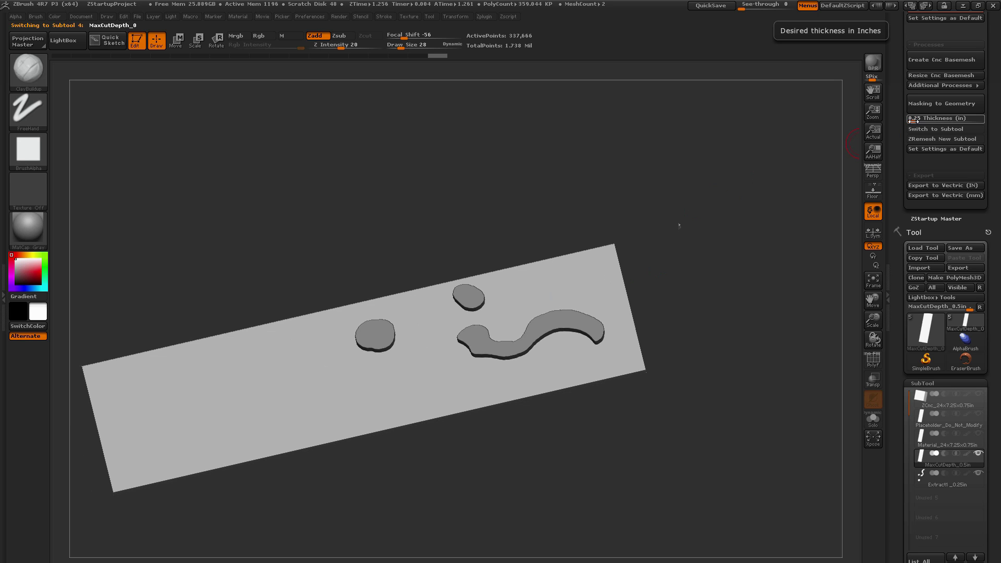
key("Return")
left_click_drag(706, 223, 698, 258)
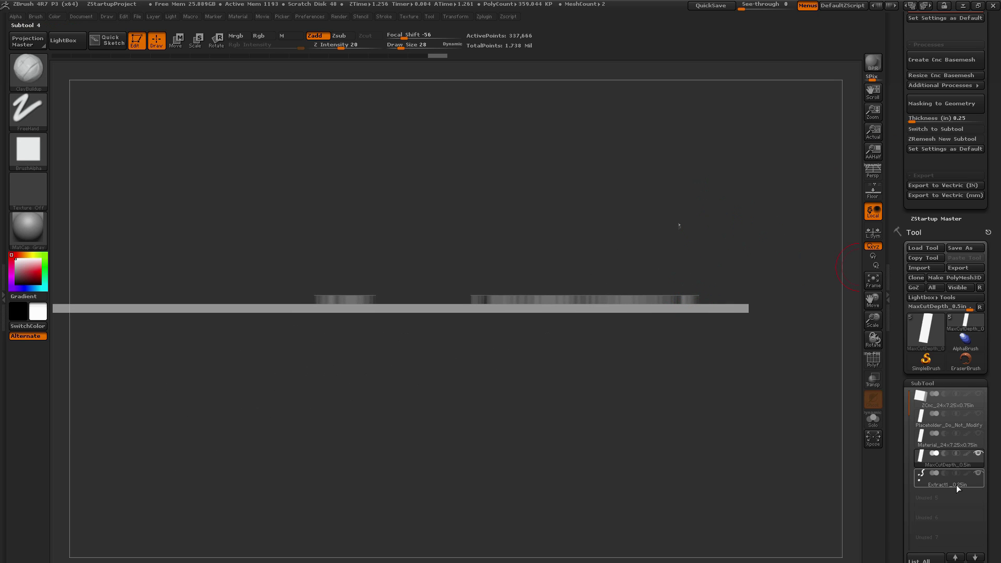
mouse_move(748, 206)
left_mouse_down()
mouse_move(750, 230)
mouse_move(785, 200)
mouse_move(777, 206)
left_mouse_up()
- Mask a curved stroke across the board between the extracted shapes and convert it to geometry 0.75 in thick
key("ctrl")
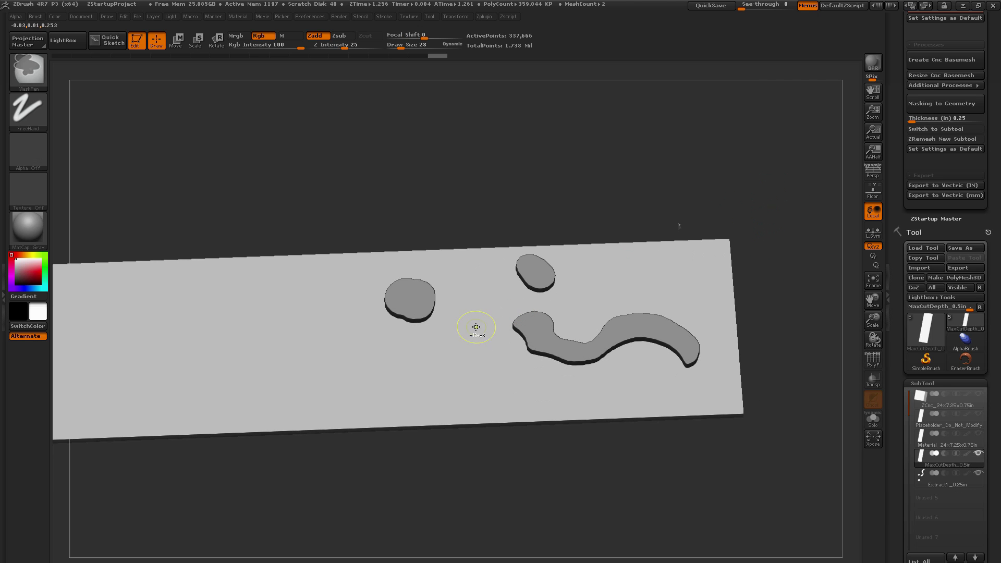
mouse_move(475, 327)
left_mouse_down("ctrl")
mouse_move(462, 372)
mouse_move(488, 291)
mouse_move(457, 353)
mouse_move(476, 301)
left_mouse_up("ctrl")
left_click(913, 118)
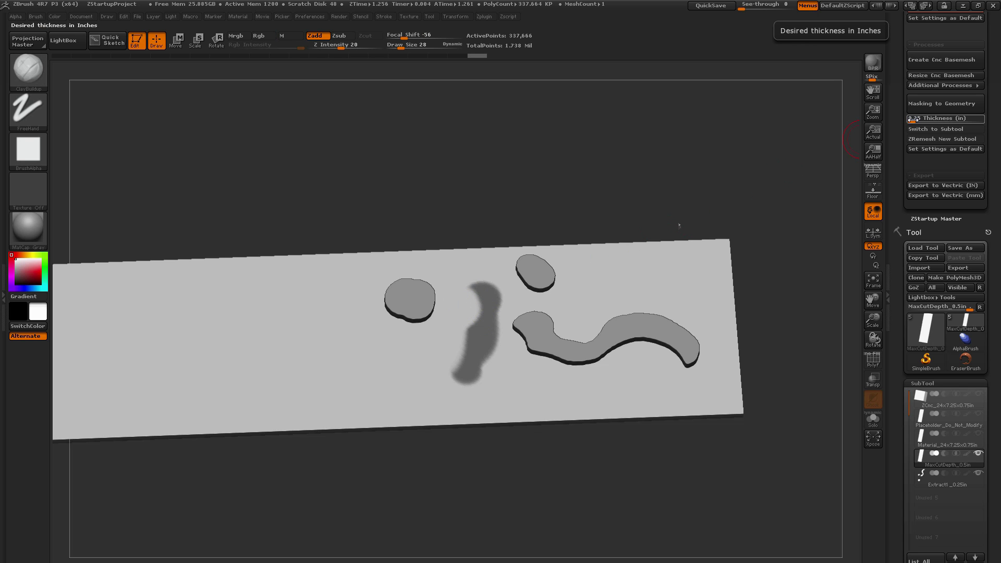
type("0.55223")
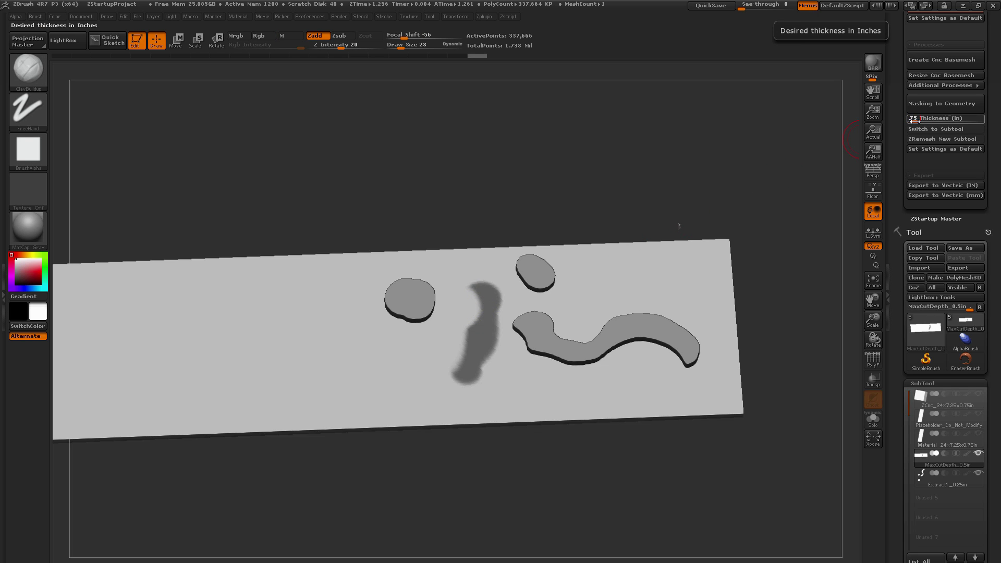
key("Return")
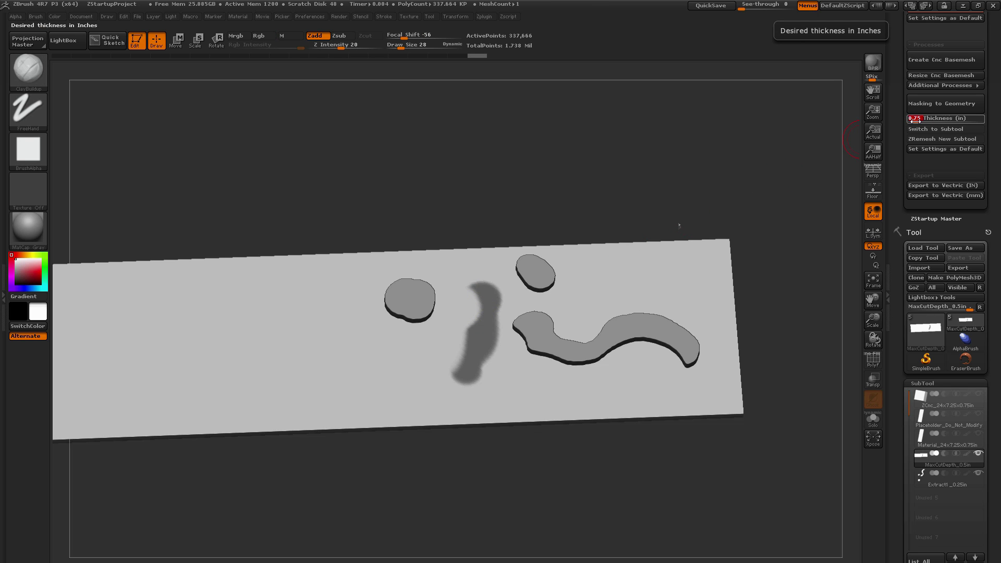
left_click(950, 107)
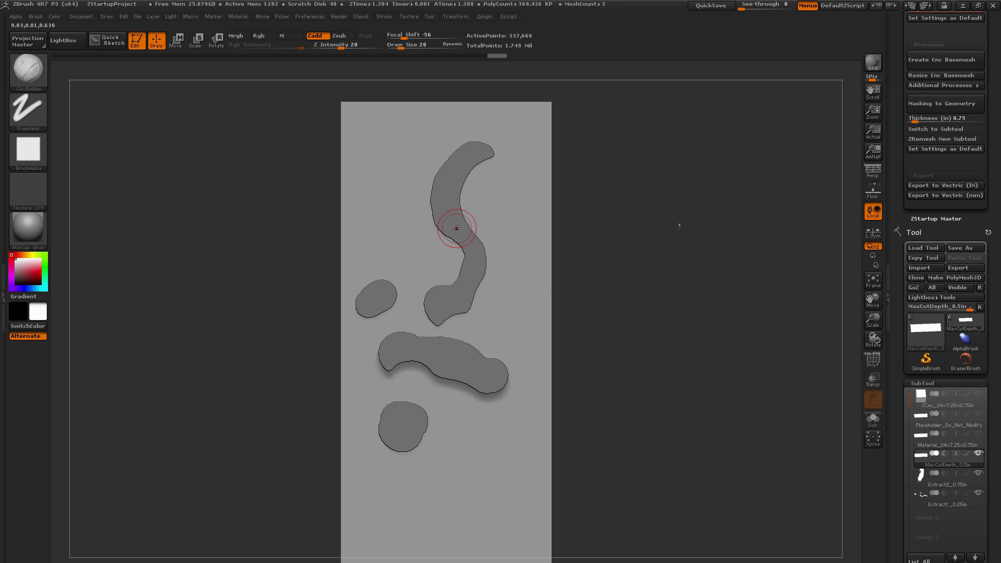
- Mask a curved stroke beside the S-shaped piece, enable Switch to Subtool, and convert the mask to geometry
mouse_move(417, 139)
left_mouse_down("ctrl")
mouse_move(391, 201)
mouse_move(397, 235)
mouse_move(411, 237)
mouse_move(409, 208)
mouse_move(396, 223)
mouse_move(409, 194)
mouse_move(417, 219)
left_mouse_up("ctrl")
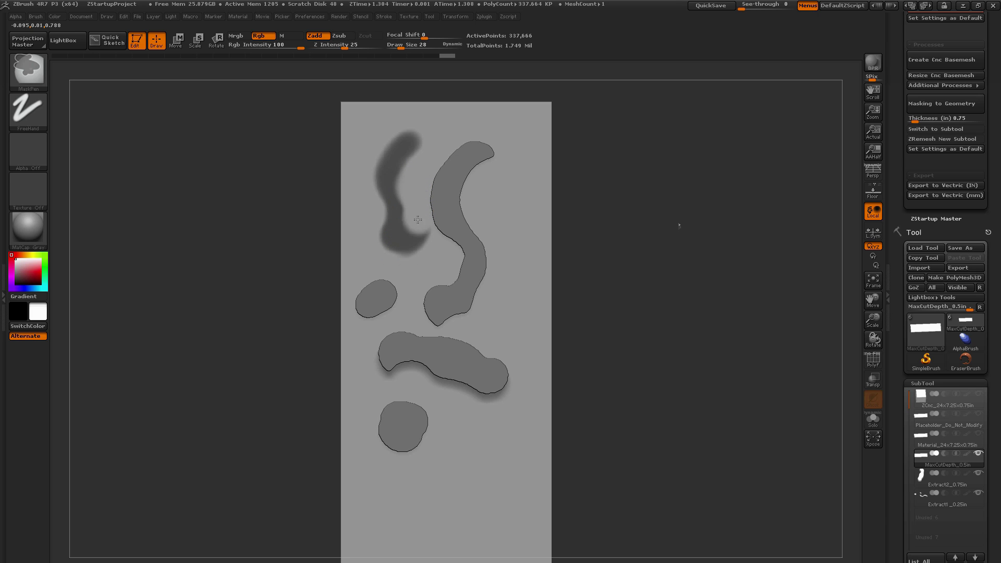
left_click(930, 129)
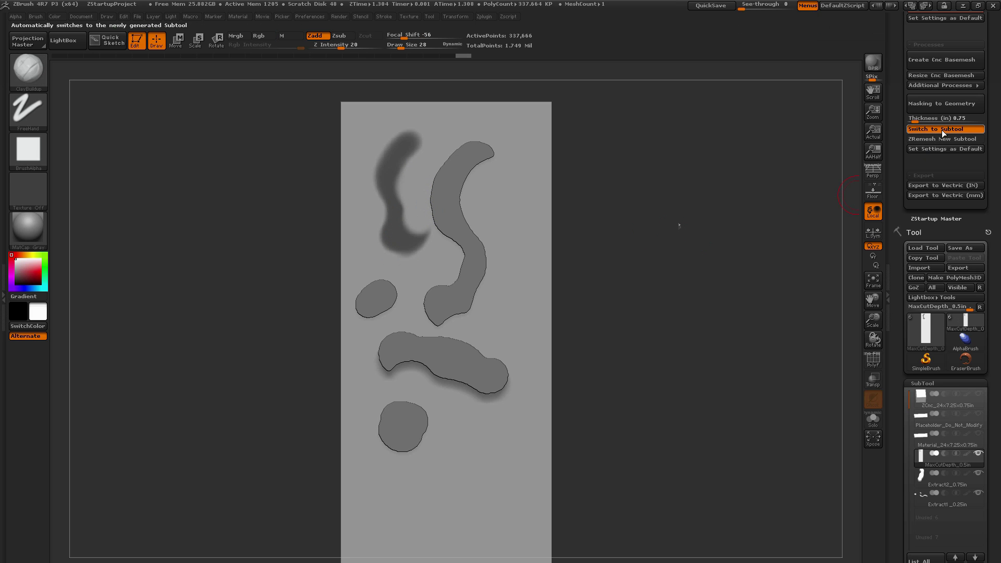
left_click(931, 104)
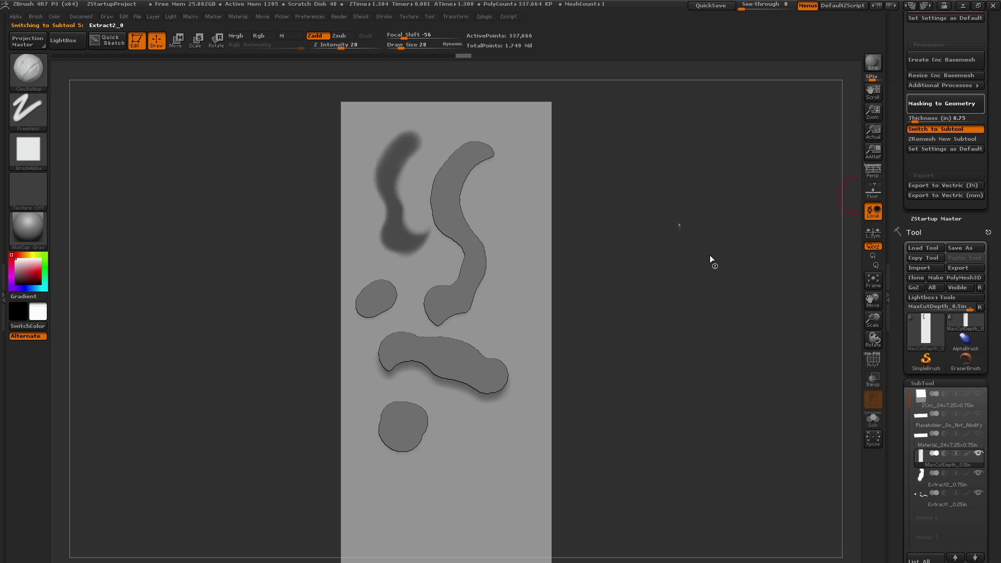
left_click_drag(679, 225, 734, 222)
mouse_move(482, 214)
left_mouse_down("shift")
mouse_move(455, 195)
mouse_move(487, 167)
left_mouse_up("shift")
left_click_drag(413, 225, 394, 224, "shift")
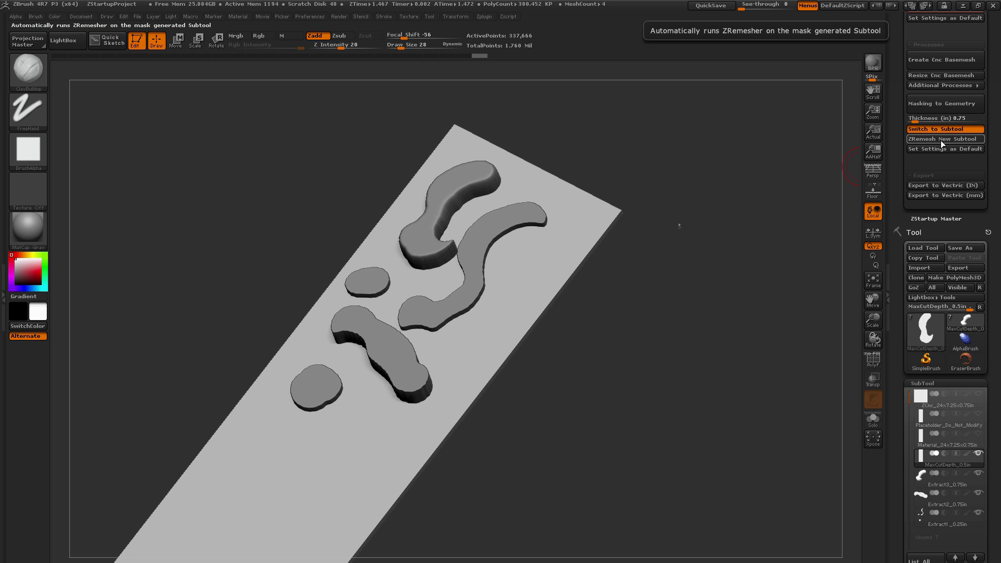
- Mask two connected strokes along the board's free edge beside the S-shaped piece, turn off Switch to Subtool, and convert them to geometry
left_click_drag(686, 170, 816, 130)
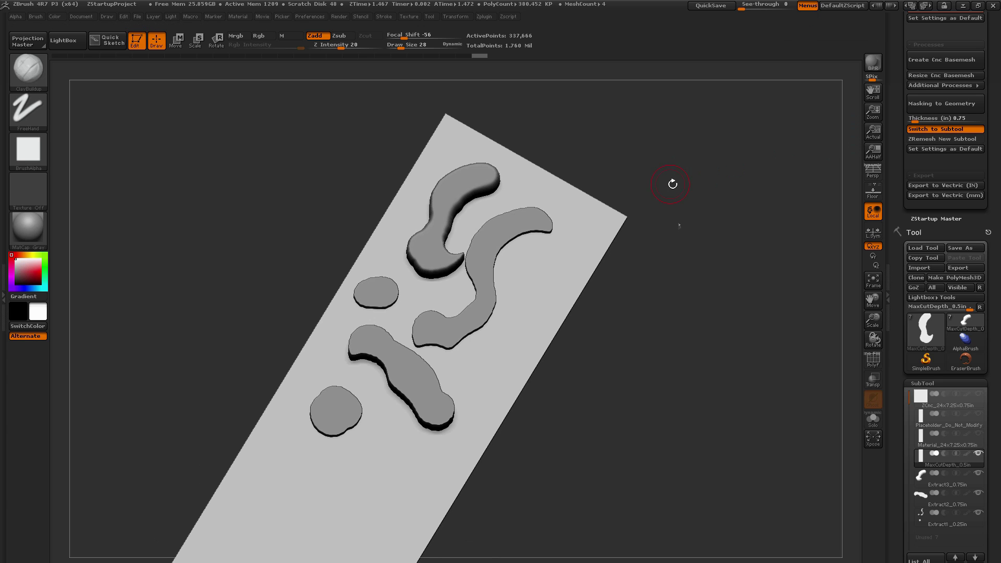
left_click_drag(671, 183, 683, 208, "shift")
mouse_move(587, 164)
left_mouse_down("ctrl")
mouse_move(599, 212)
mouse_move(589, 156)
mouse_move(578, 177)
mouse_move(609, 247)
left_mouse_up("ctrl")
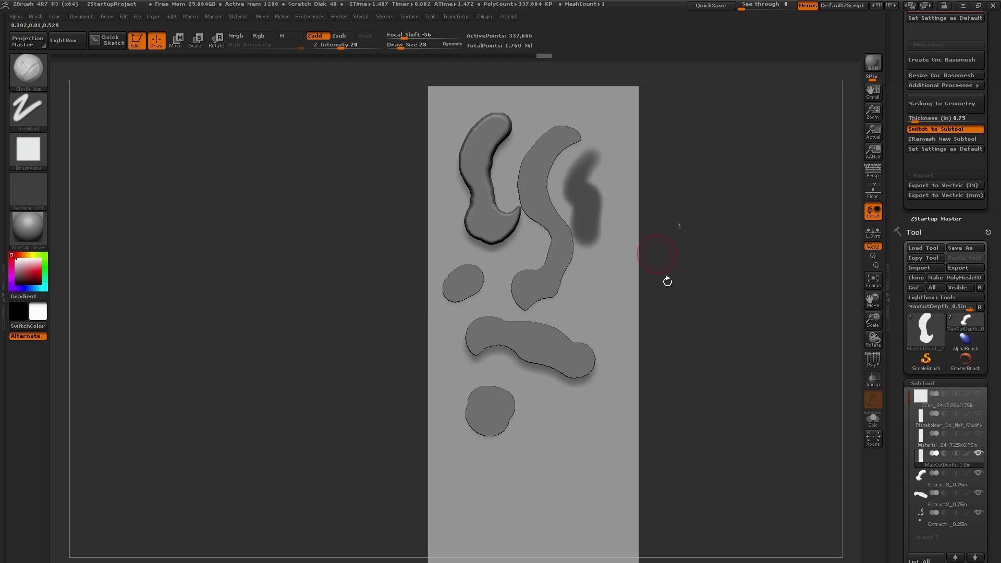
left_click_drag(667, 281, 530, 257)
left_click_drag(696, 249, 518, 270)
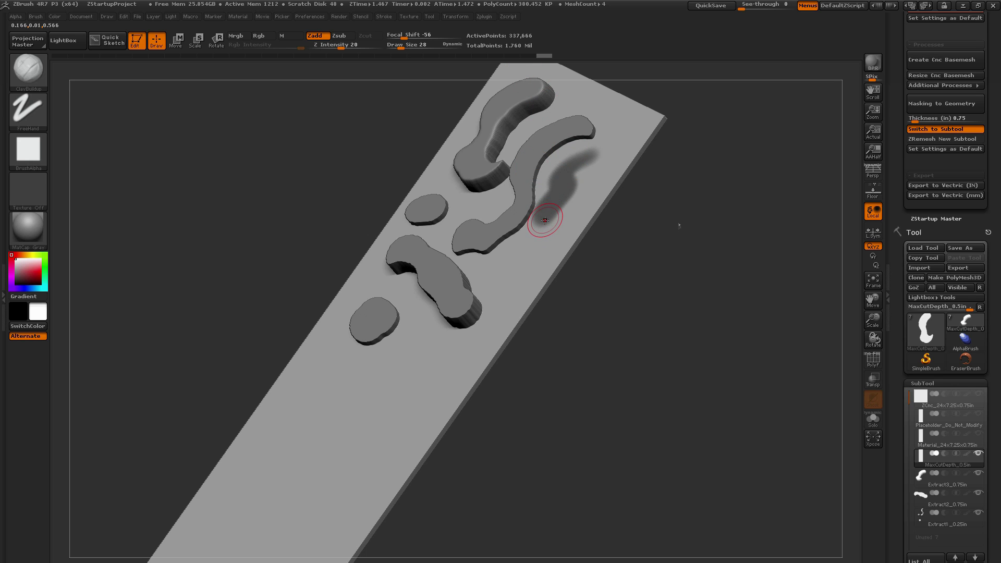
mouse_move(501, 268)
left_mouse_down("ctrl")
mouse_move(493, 281)
mouse_move(526, 260)
left_mouse_up("ctrl")
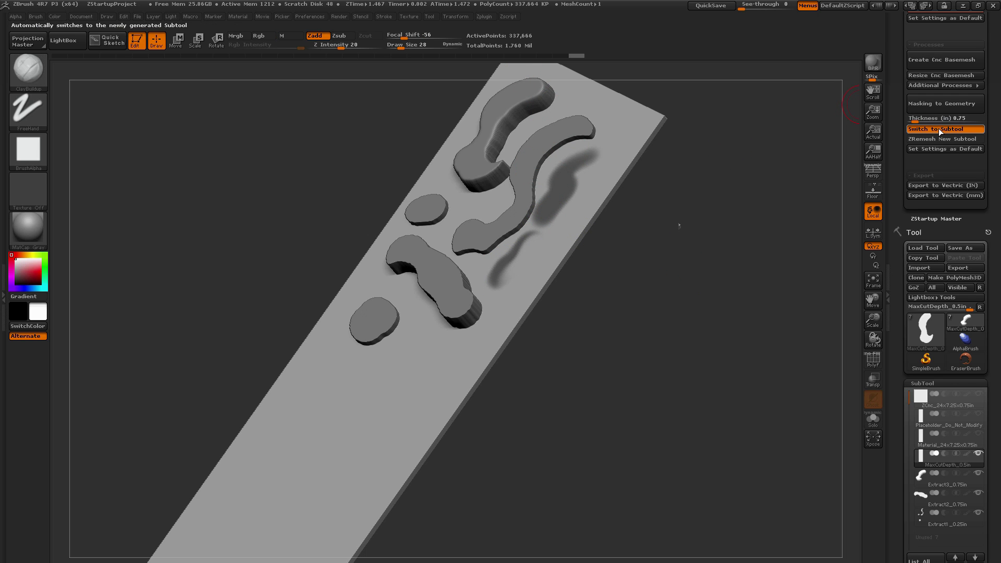
left_click(938, 104)
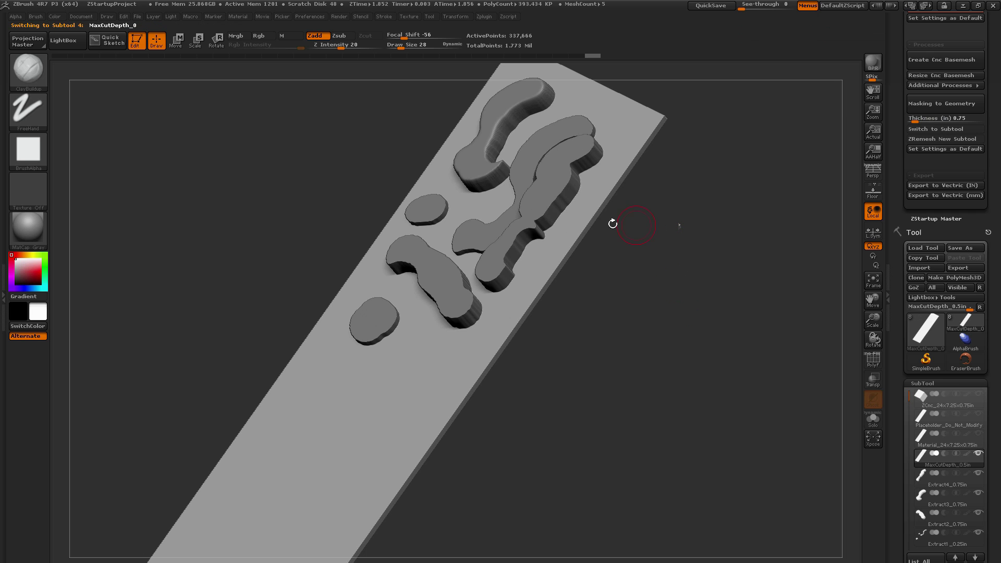
- Compare the extracted shapes with the Placeholder_Do_Not_Modify subtool from the side by temporarily showing it
left_click_drag(697, 169, 517, 282)
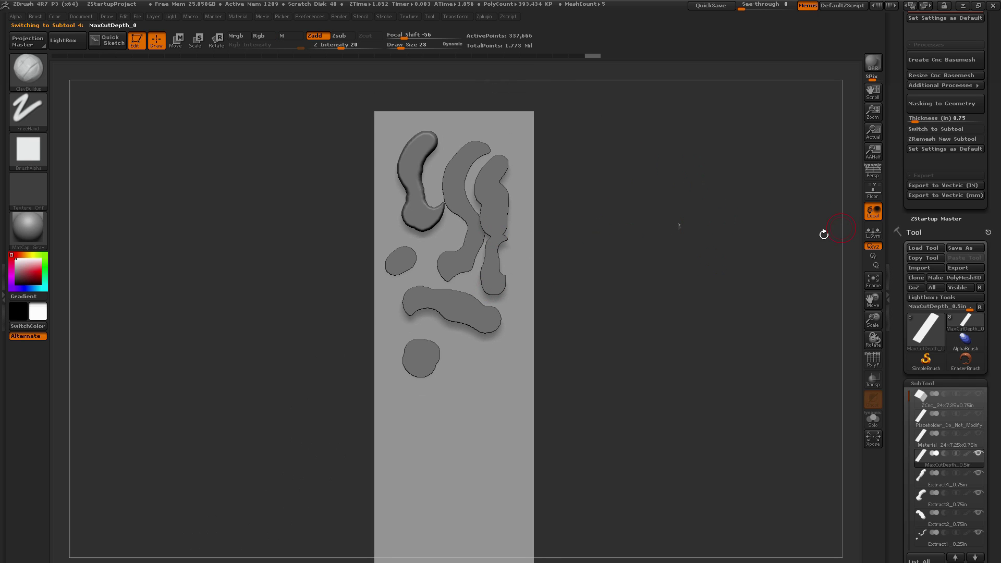
left_click_drag(721, 221, 551, 206, "shift")
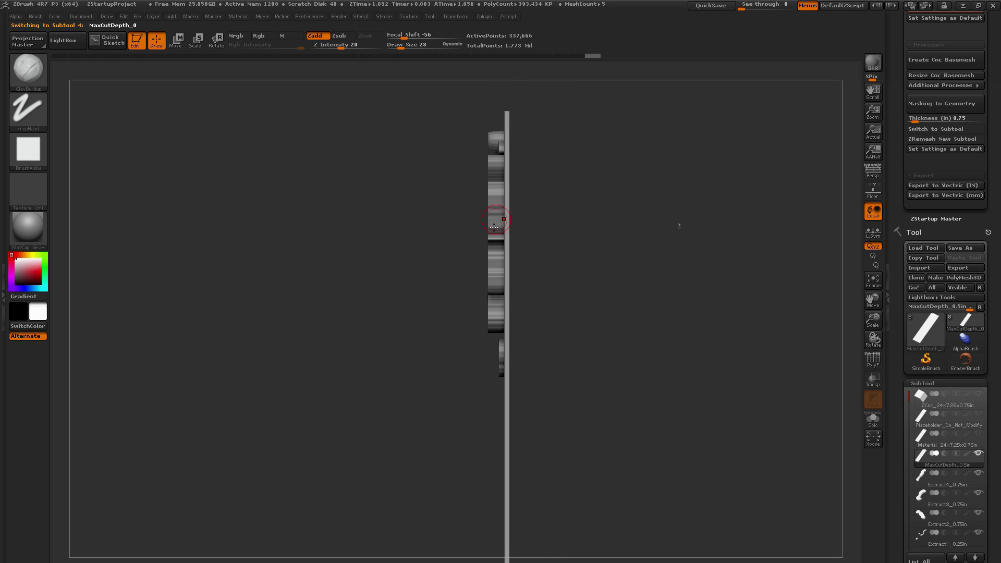
left_click_drag(898, 293, 918, 183)
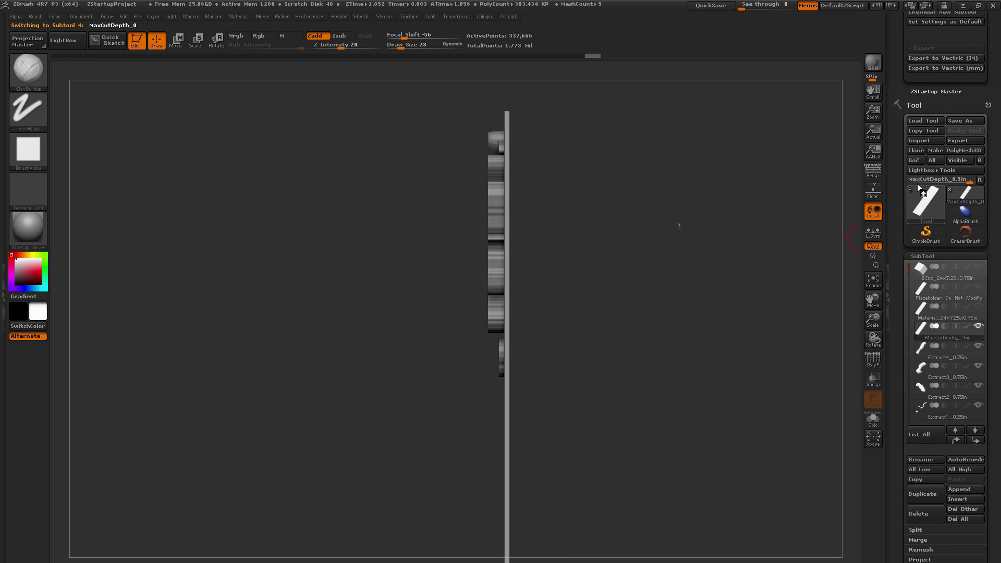
left_click(978, 286)
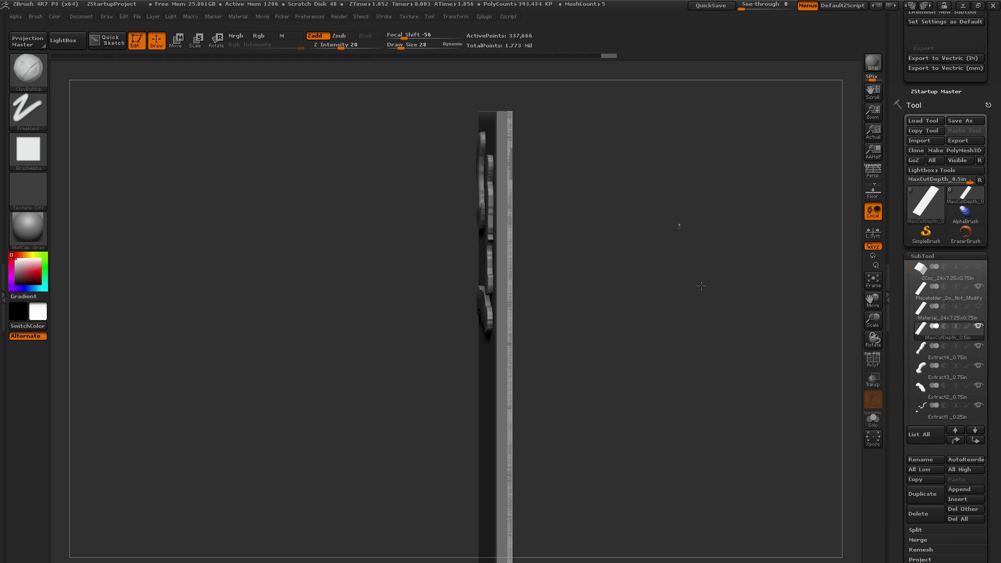
left_click_drag(688, 281, 720, 338)
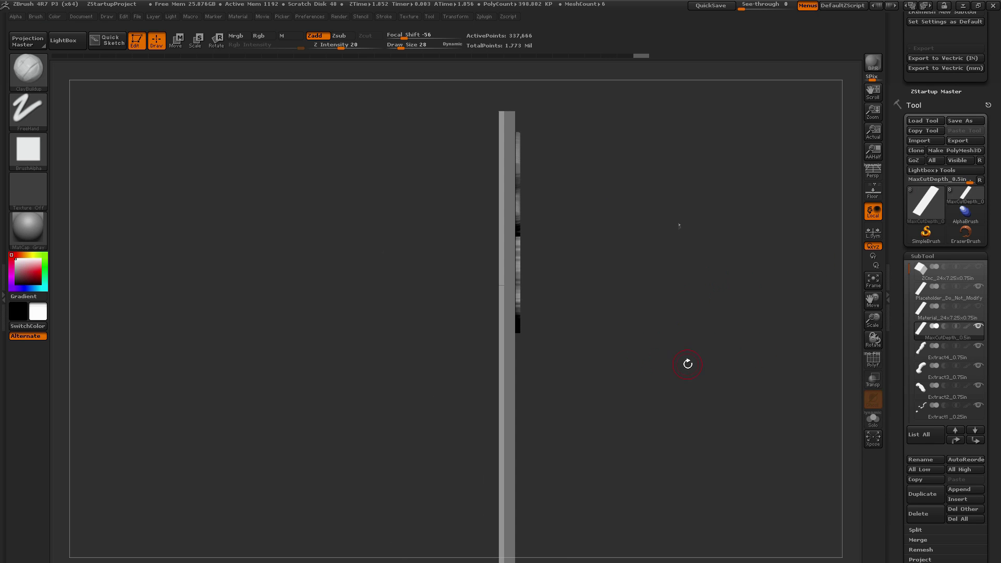
left_click(978, 286)
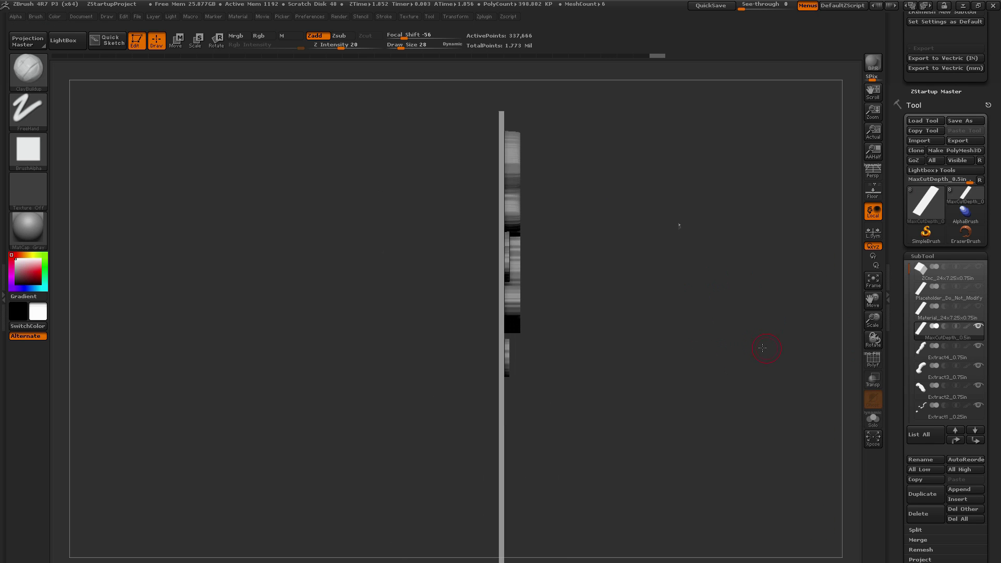
left_click_drag(764, 346, 863, 288)
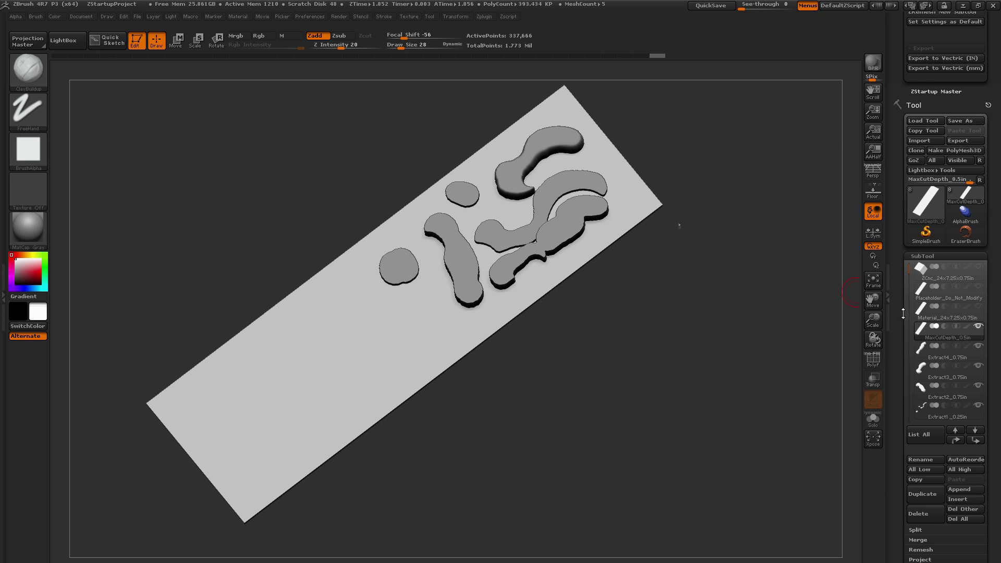
- Select the Extract4_0.75in subtool and merge it down repeatedly until all the extracted shapes form one subtool
scroll(904, 313, "down", 2)
left_click(953, 298)
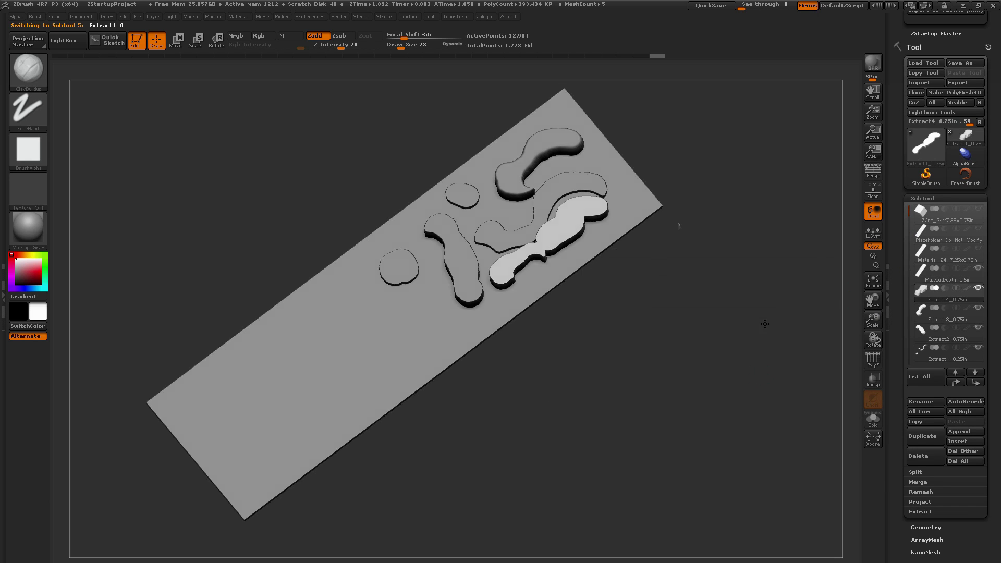
scroll(921, 276, "down", 1)
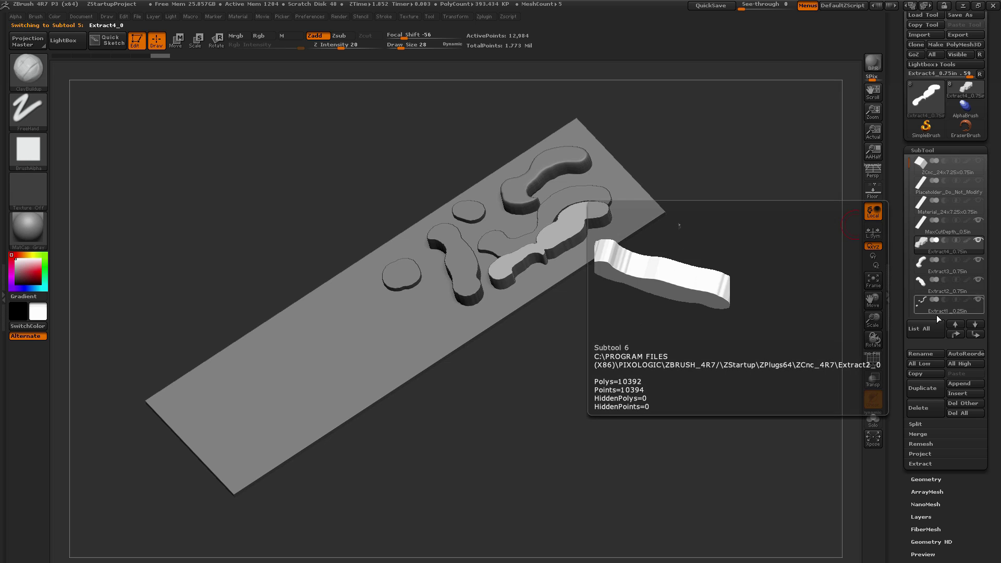
left_click(930, 434)
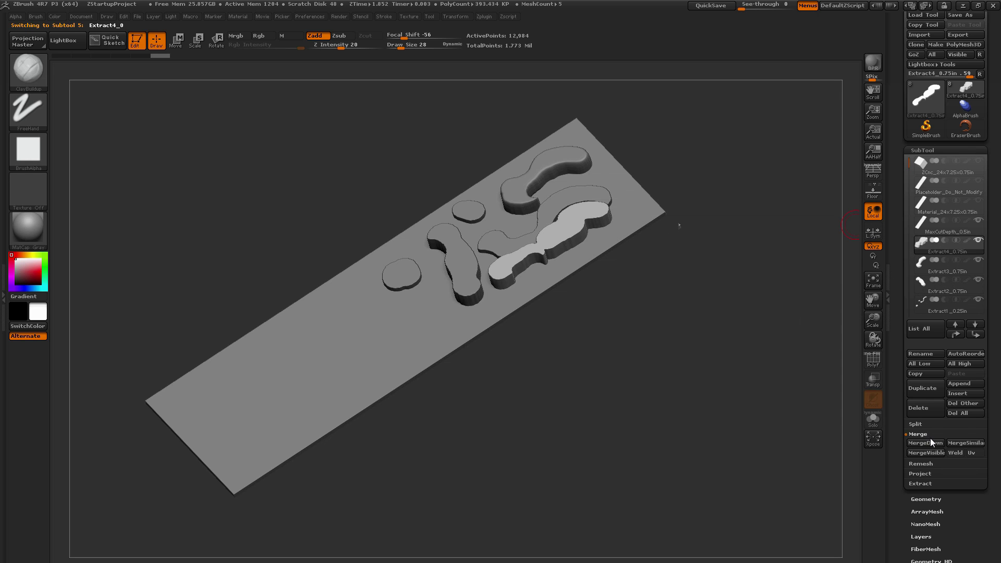
left_click(932, 443)
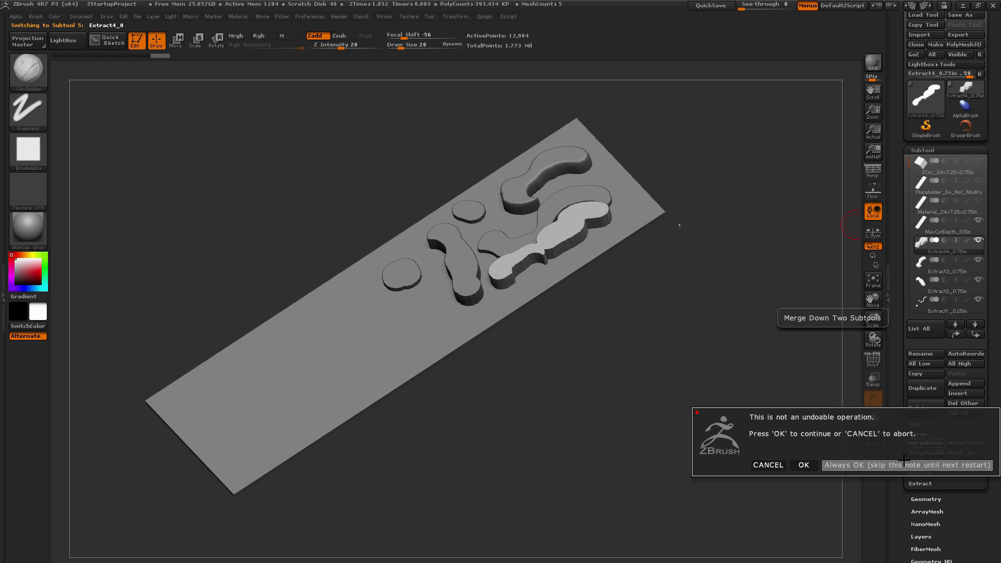
left_click(904, 463)
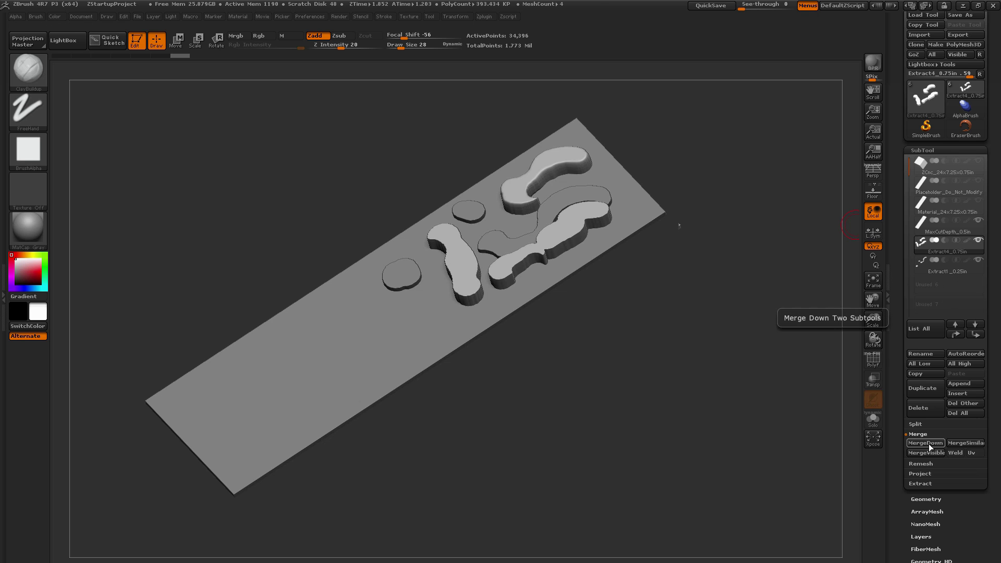
left_click(929, 443)
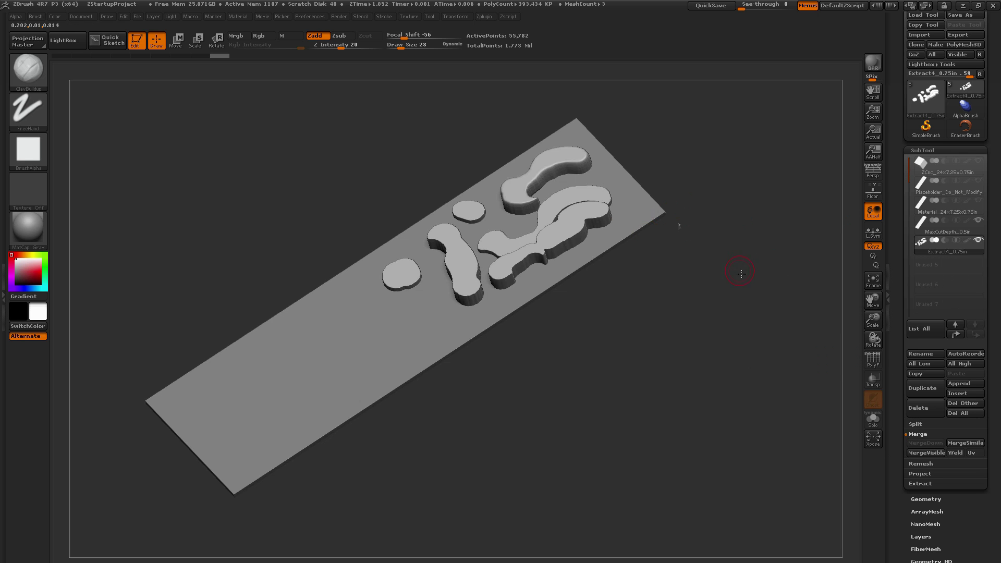
- Resize the merged Extract4_0.75in subtool with Resize Cnc Basemesh so it fits the material bounding box
left_click_drag(766, 342, 776, 271)
left_click_drag(902, 196, 895, 356)
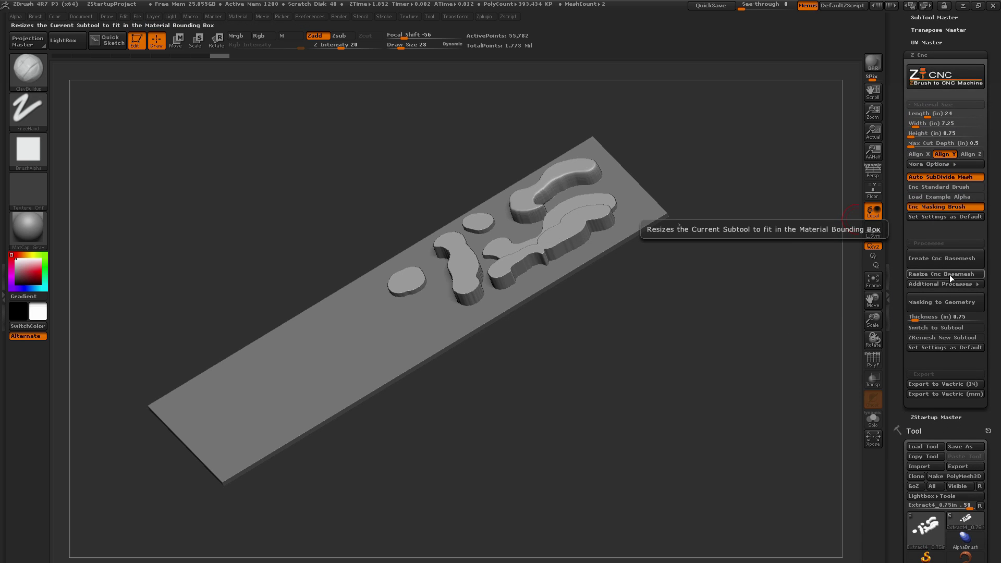
scroll(941, 302, "down", 5)
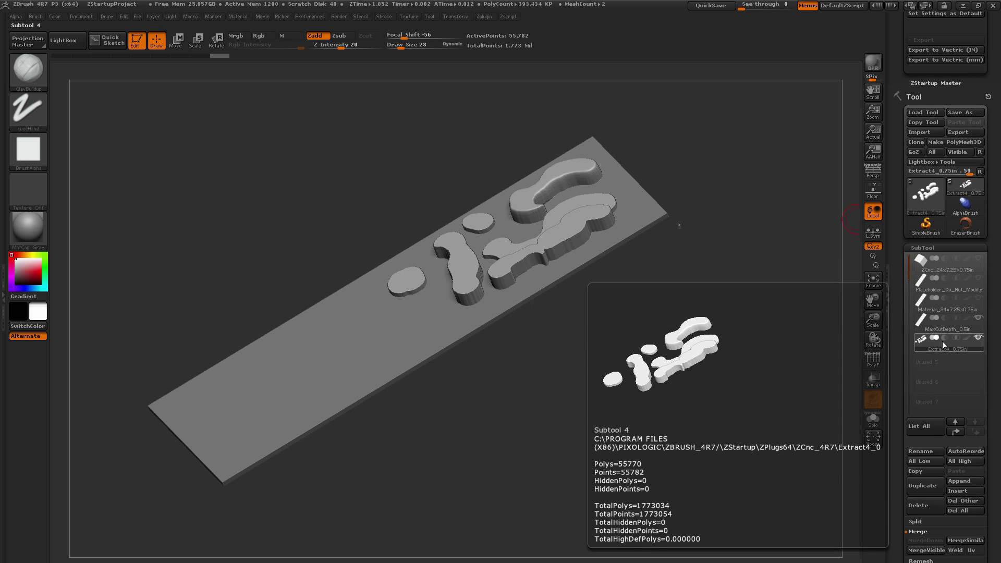
mouse_move(962, 286)
scroll(938, 234, "up", 5)
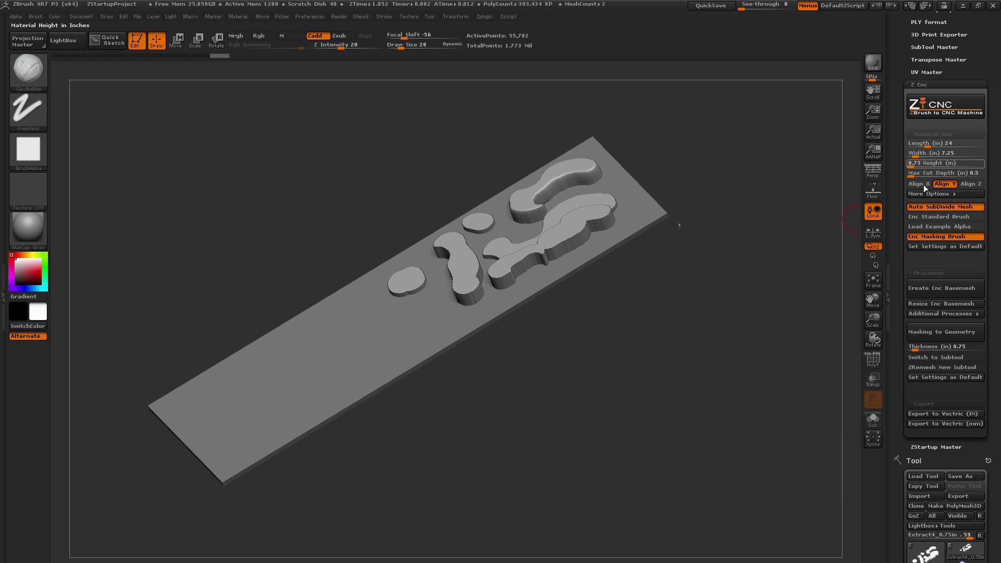
left_click(938, 305)
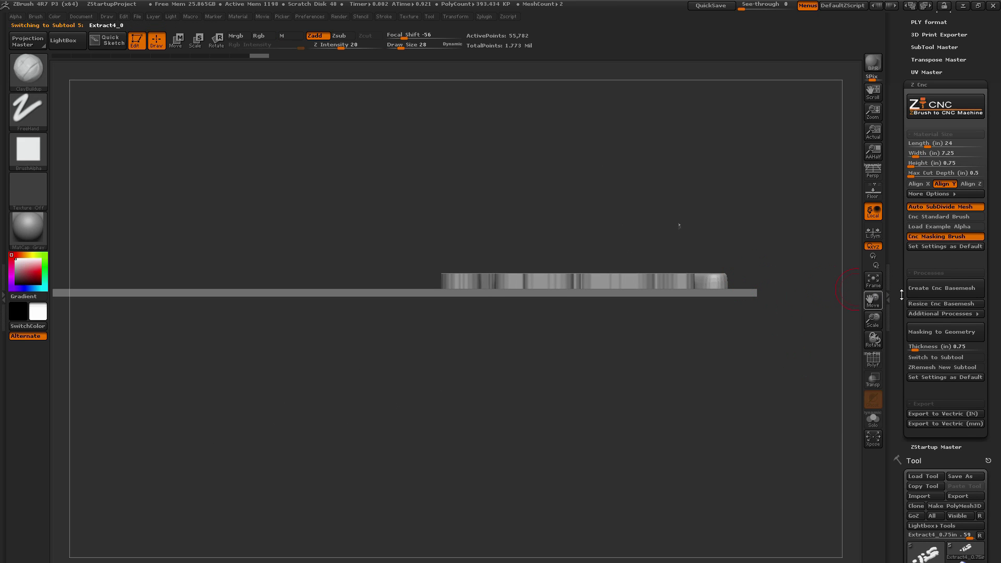
- Check the resized shapes' height against the Placeholder_Do_Not_Modify subtool by toggling the placeholder's visibility, leaving it hidden
left_click_drag(900, 294, 900, 196)
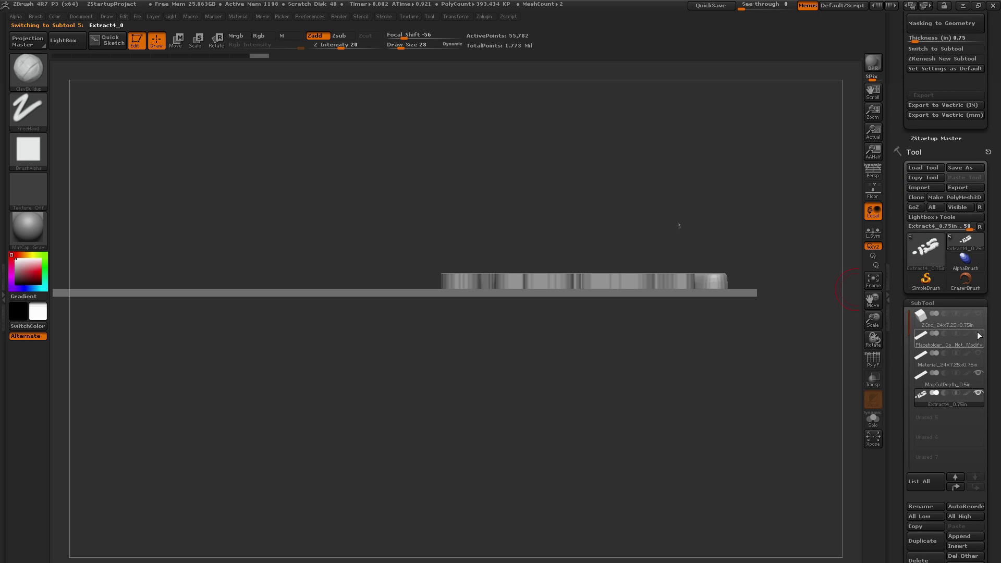
left_click(978, 333)
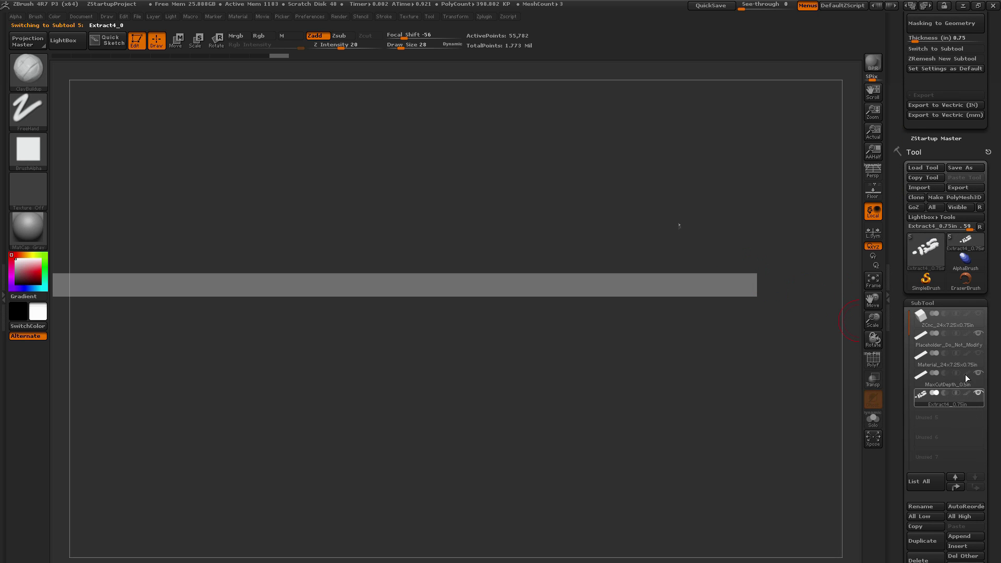
left_click(978, 334)
left_click(978, 334)
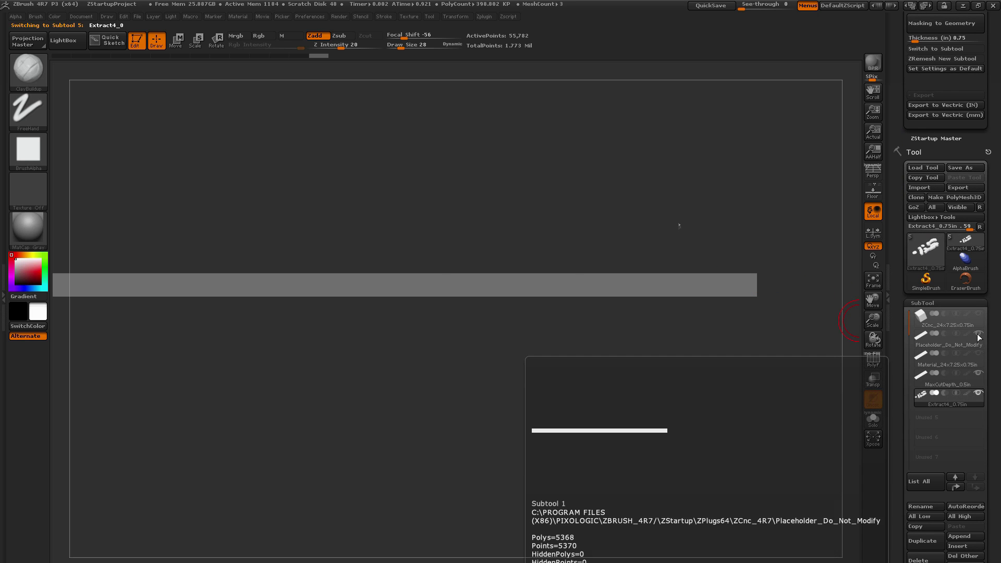
left_click(978, 335)
left_click_drag(825, 345, 770, 389)
left_click(980, 336)
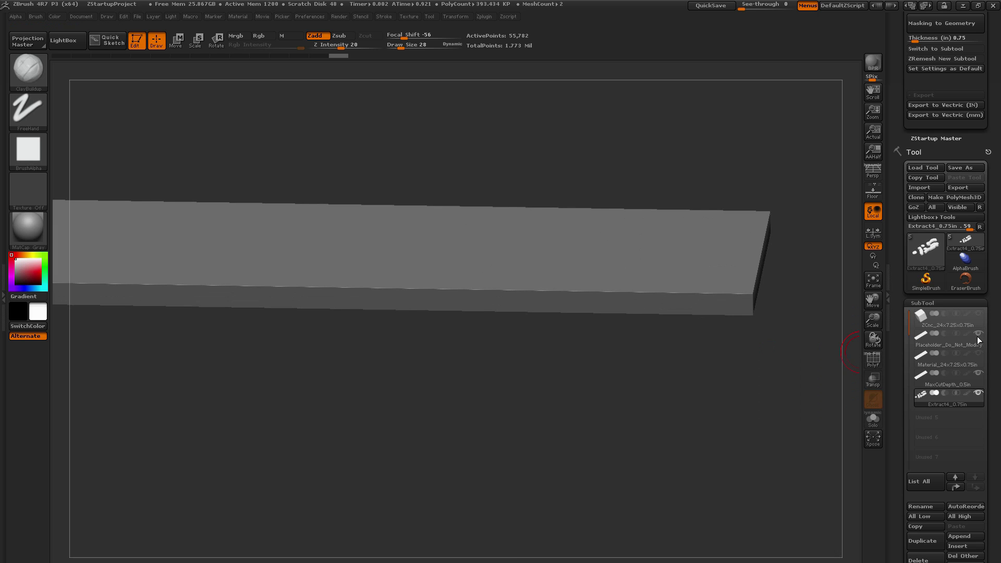
mouse_move(751, 355)
left_mouse_down()
mouse_move(778, 383)
mouse_move(747, 363)
left_mouse_up()
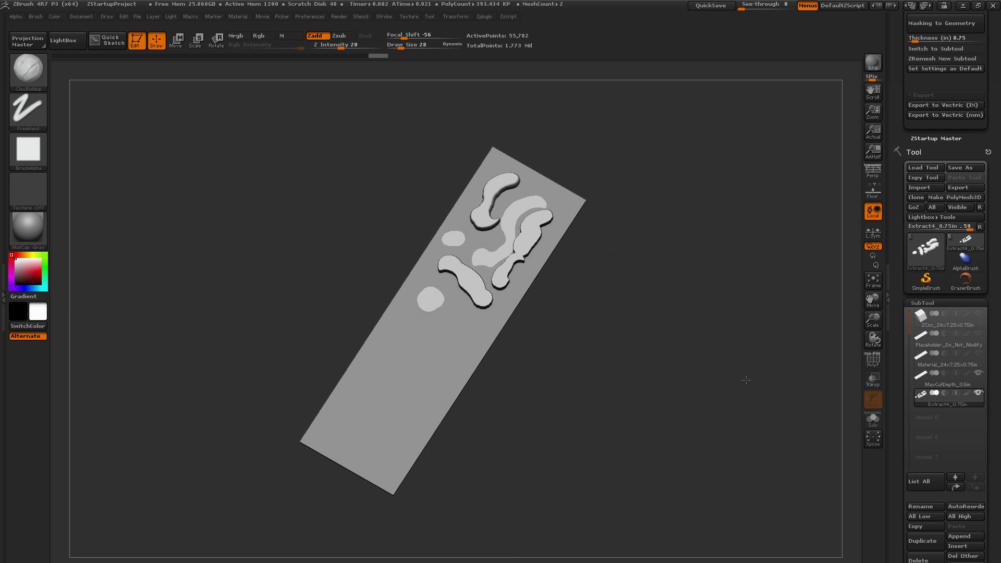
left_click_drag(885, 261, 796, 392)
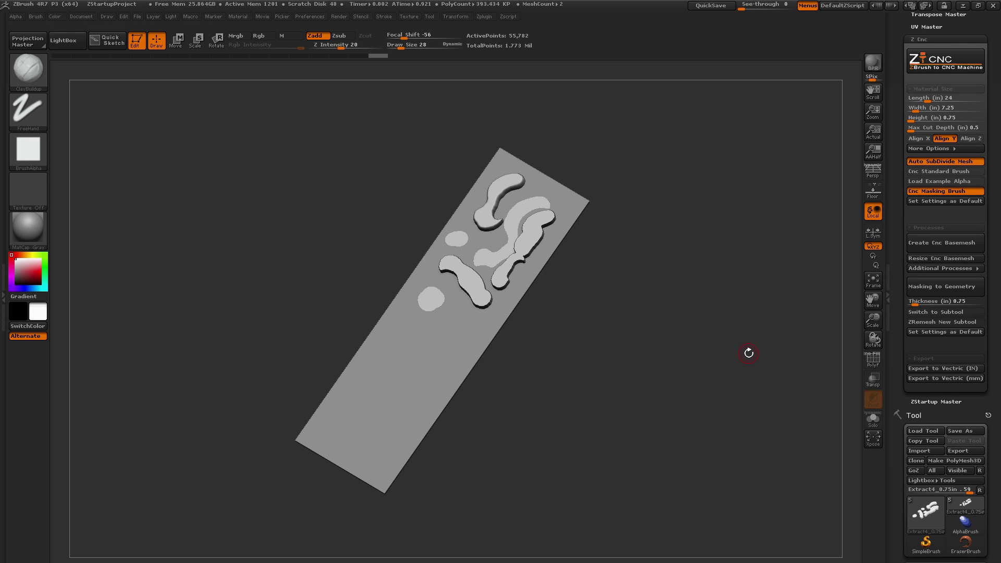
left_click_drag(746, 351, 824, 326)
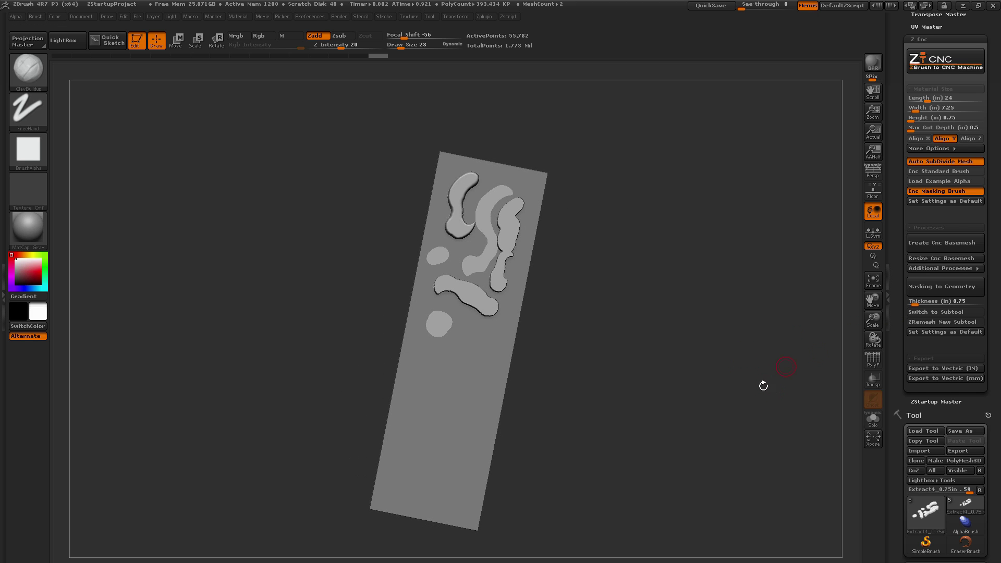